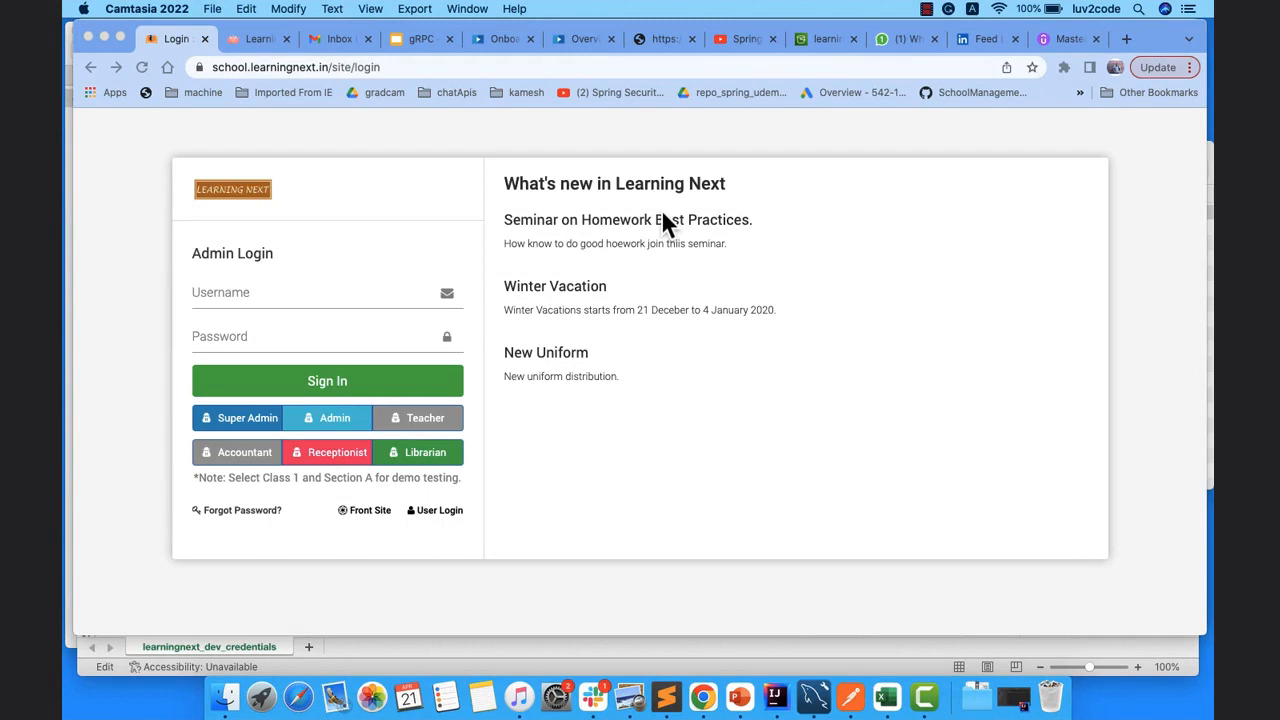
Sign in to the school admin site with the Super Admin demo login.
{"action": "left_click", "coordinate": [247, 294]}
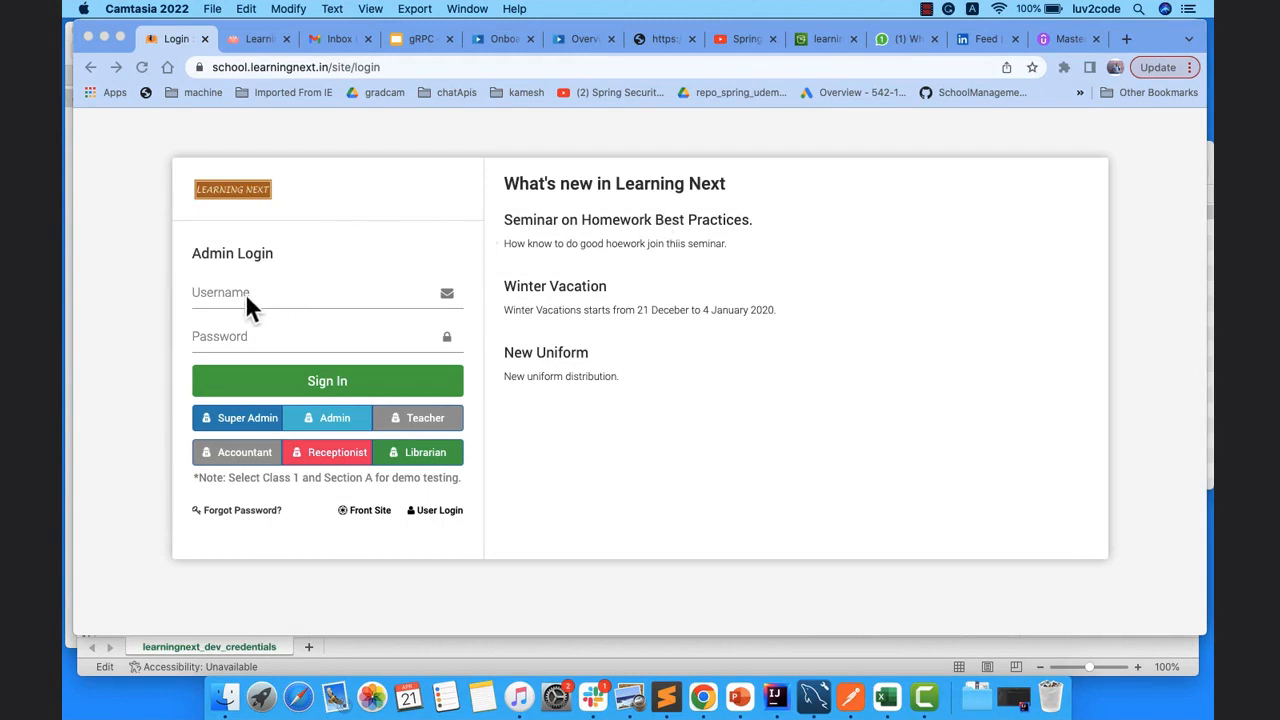
{"action": "left_click", "coordinate": [248, 426]}
{"action": "left_click", "coordinate": [306, 398]}
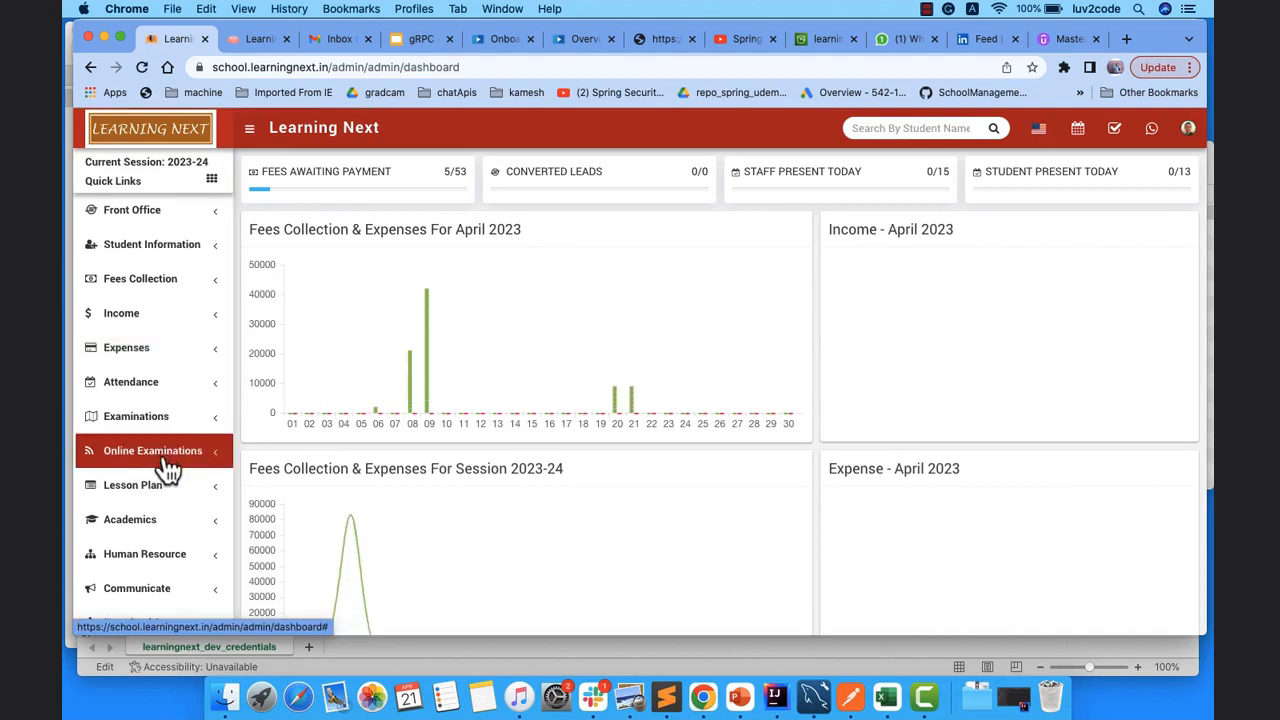
Add a new section named D to the Academics section list and save it.
{"action": "left_click", "coordinate": [160, 520]}
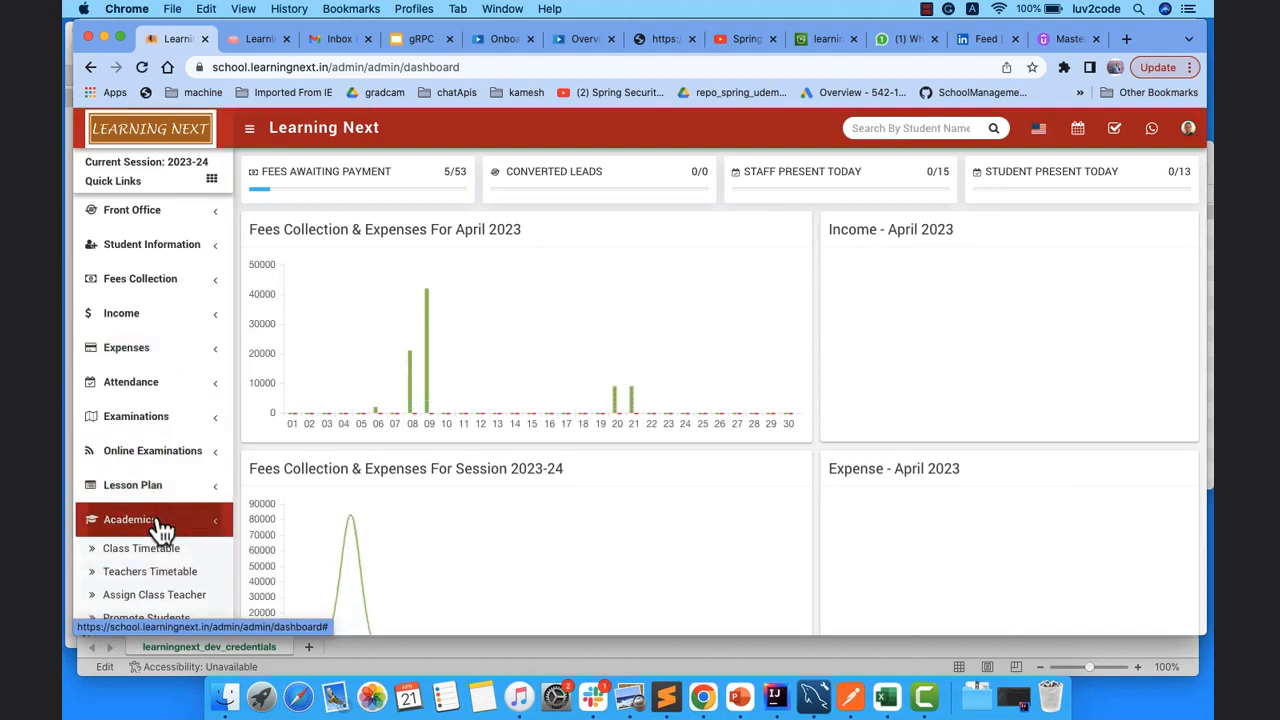
{"action": "scroll", "coordinate": [160, 528], "scroll_direction": "down", "scroll_amount": 5}
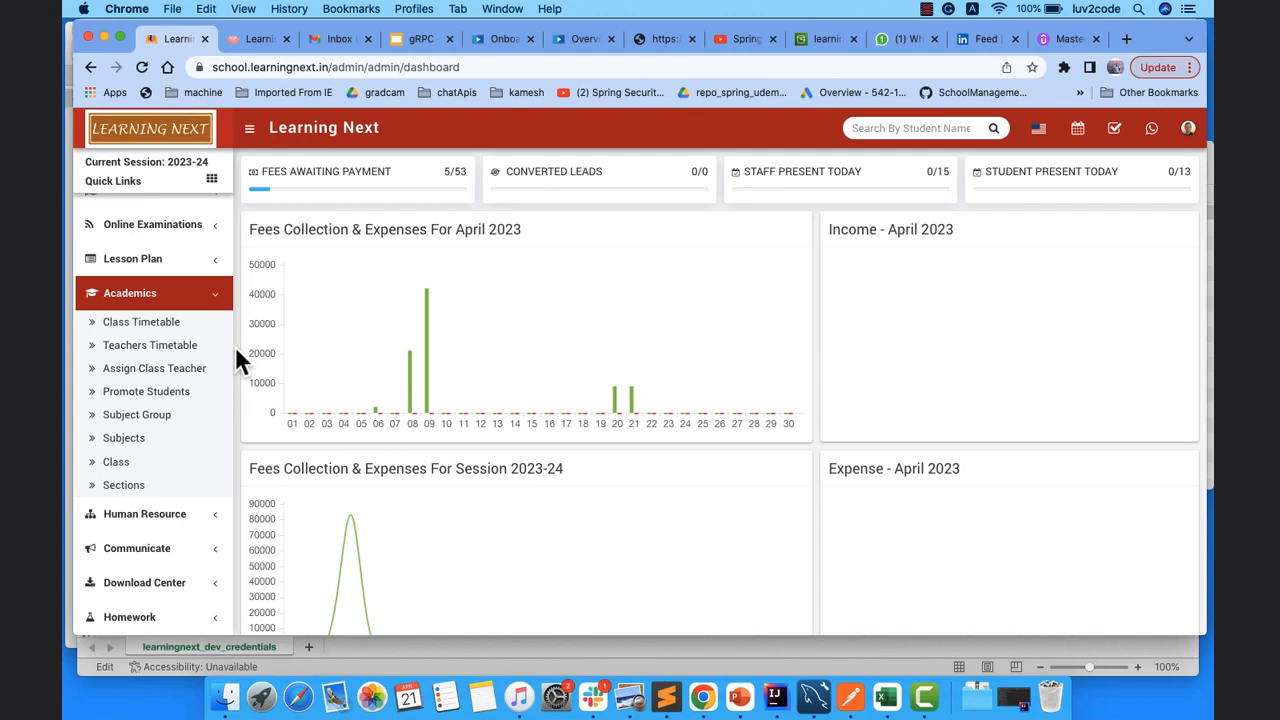
{"action": "left_click", "coordinate": [120, 489]}
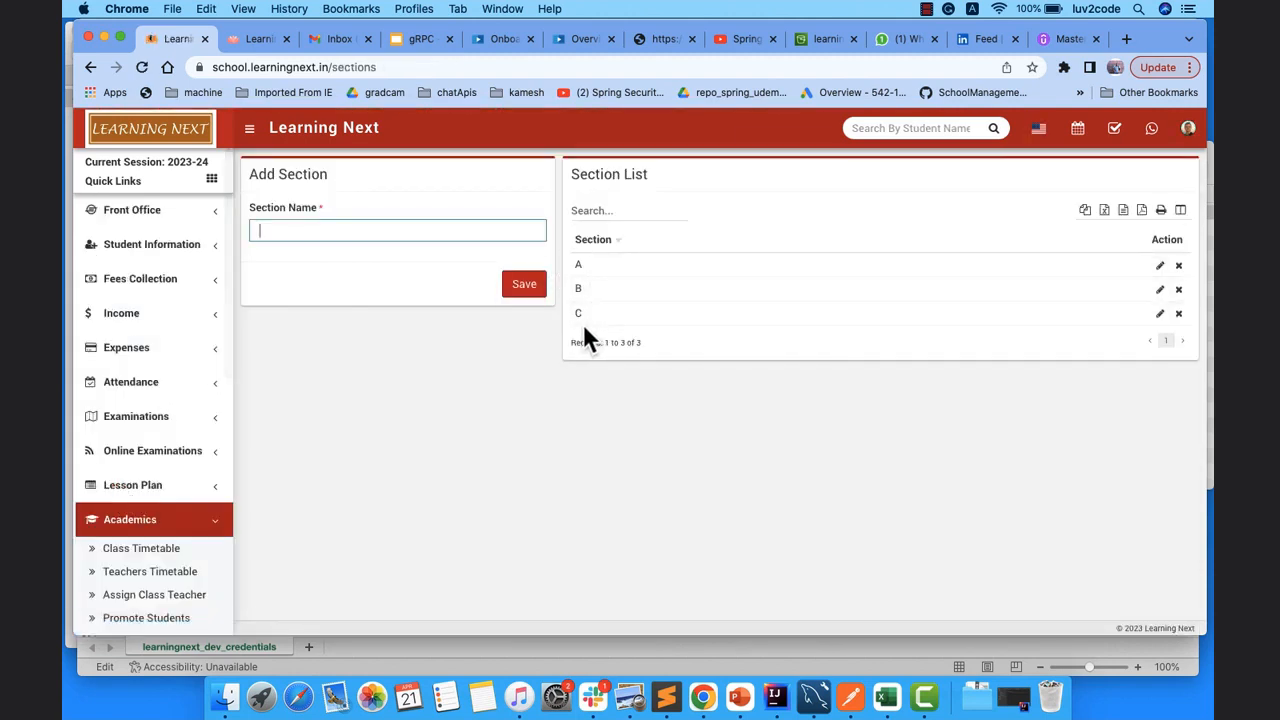
{"action": "type", "text": "D"}
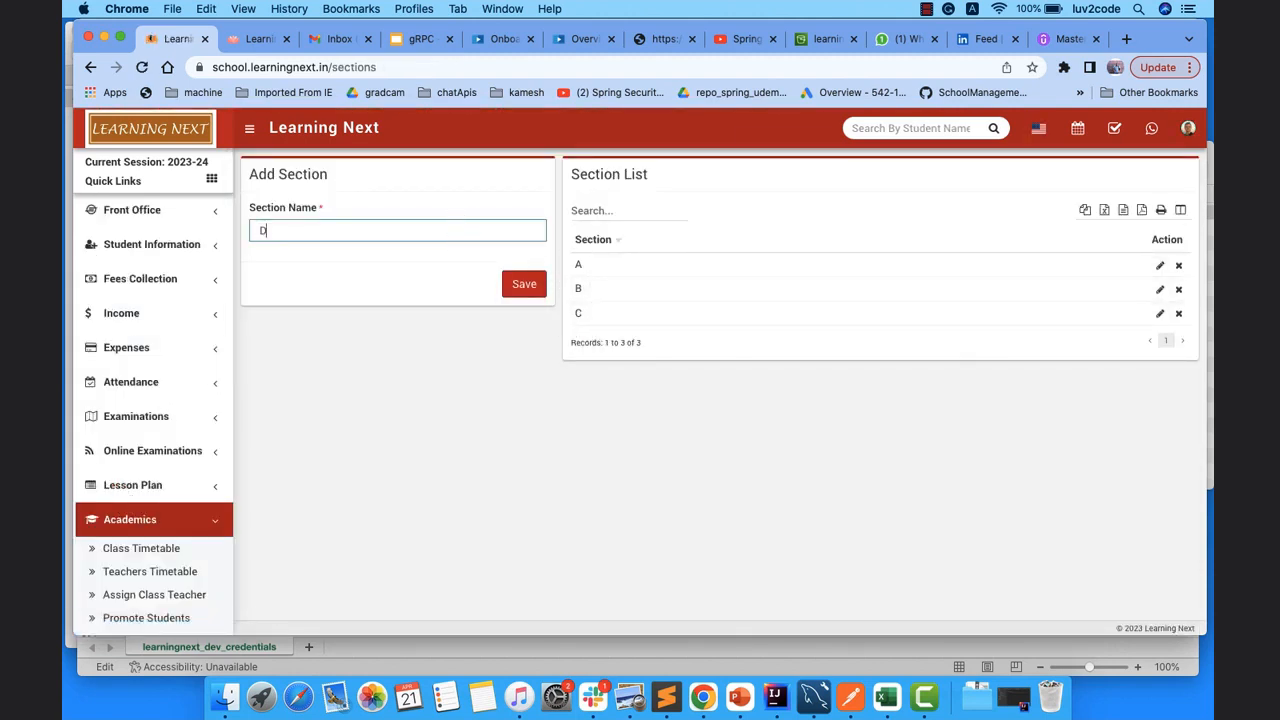
{"action": "left_click", "coordinate": [528, 288]}
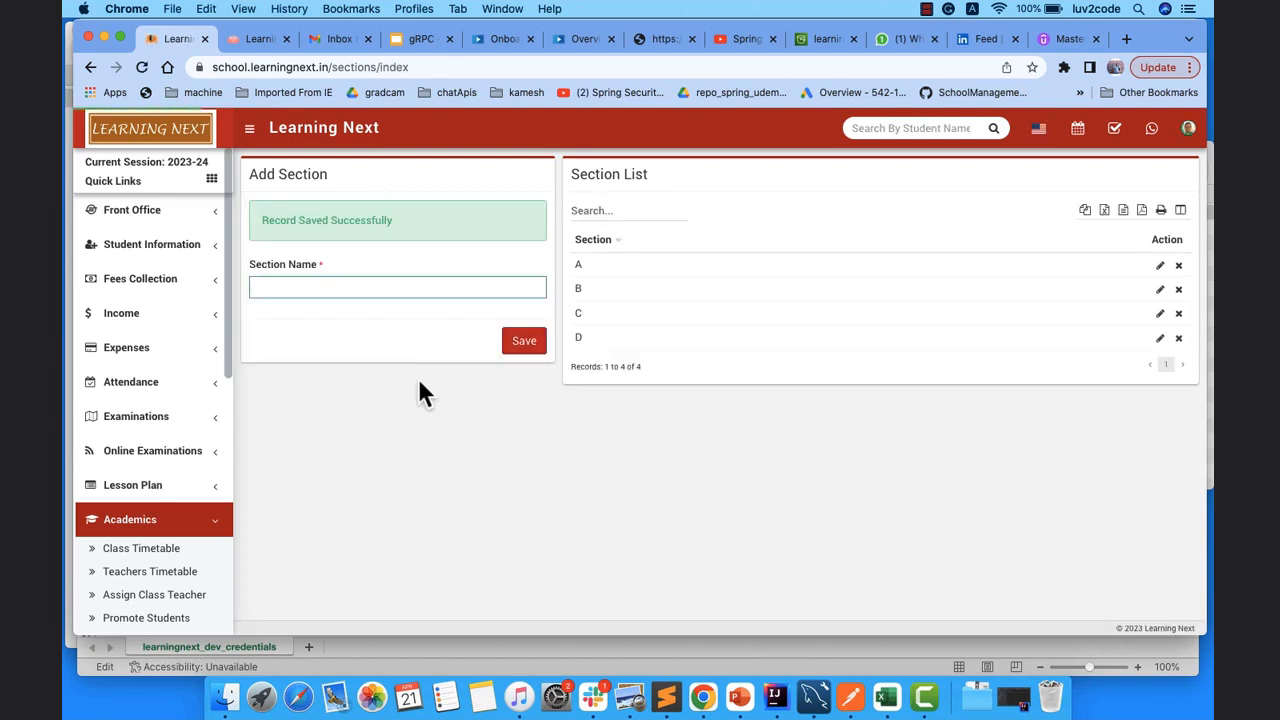
Fill in a new class named Class 5 with sections A, B, C and D, and open Class 1 for editing.
{"action": "scroll", "coordinate": [143, 600], "scroll_direction": "down", "scroll_amount": 5}
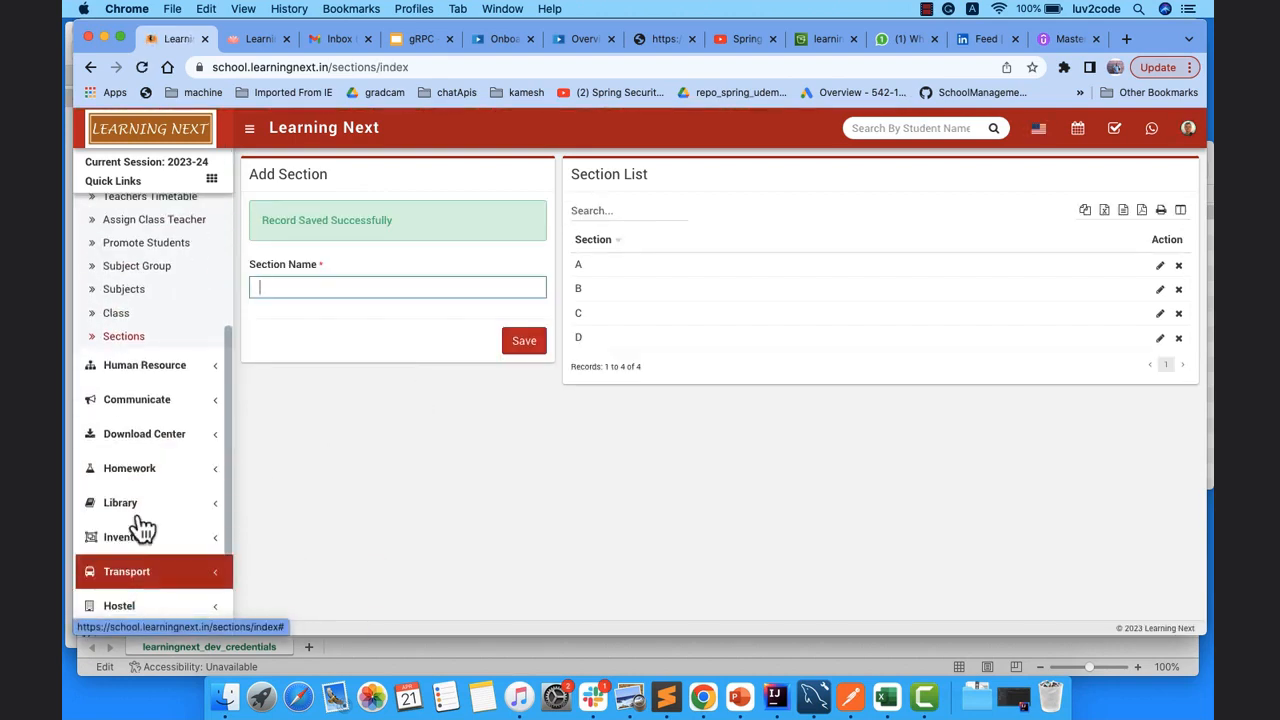
{"action": "left_click", "coordinate": [118, 318]}
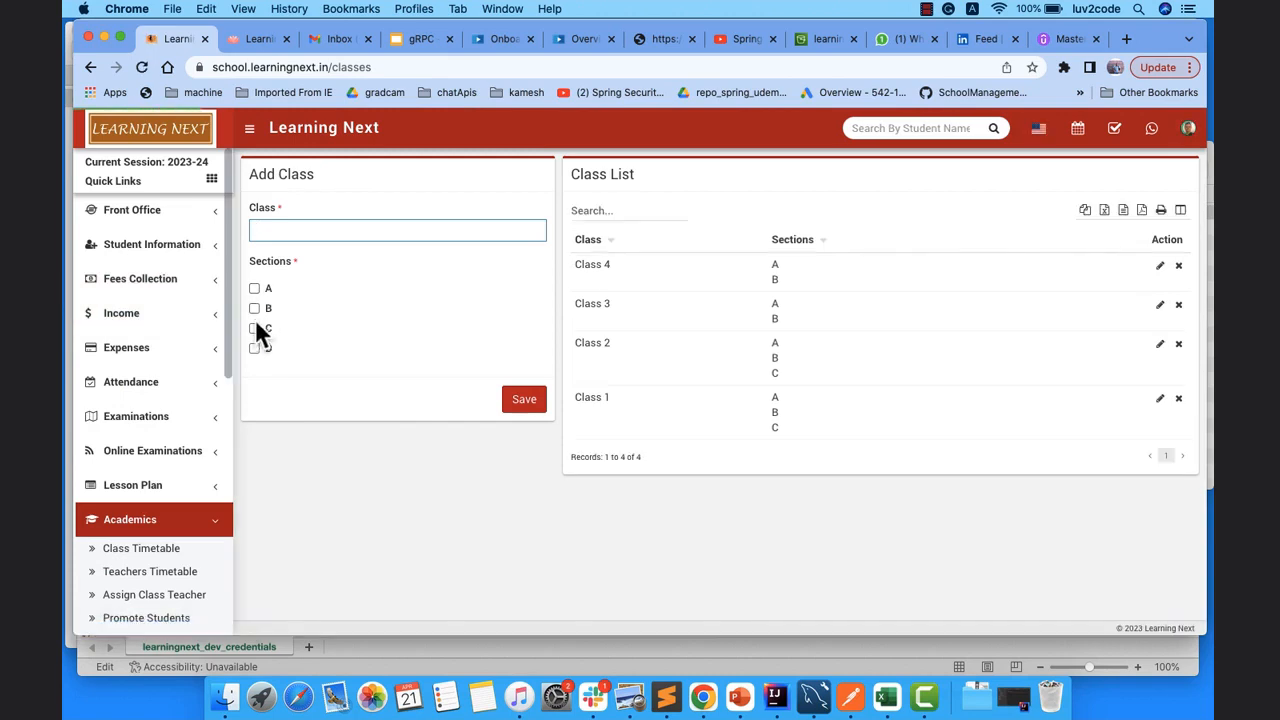
{"action": "type", "text": "Class 5"}
{"action": "left_click", "coordinate": [254, 289]}
{"action": "left_click", "coordinate": [254, 307]}
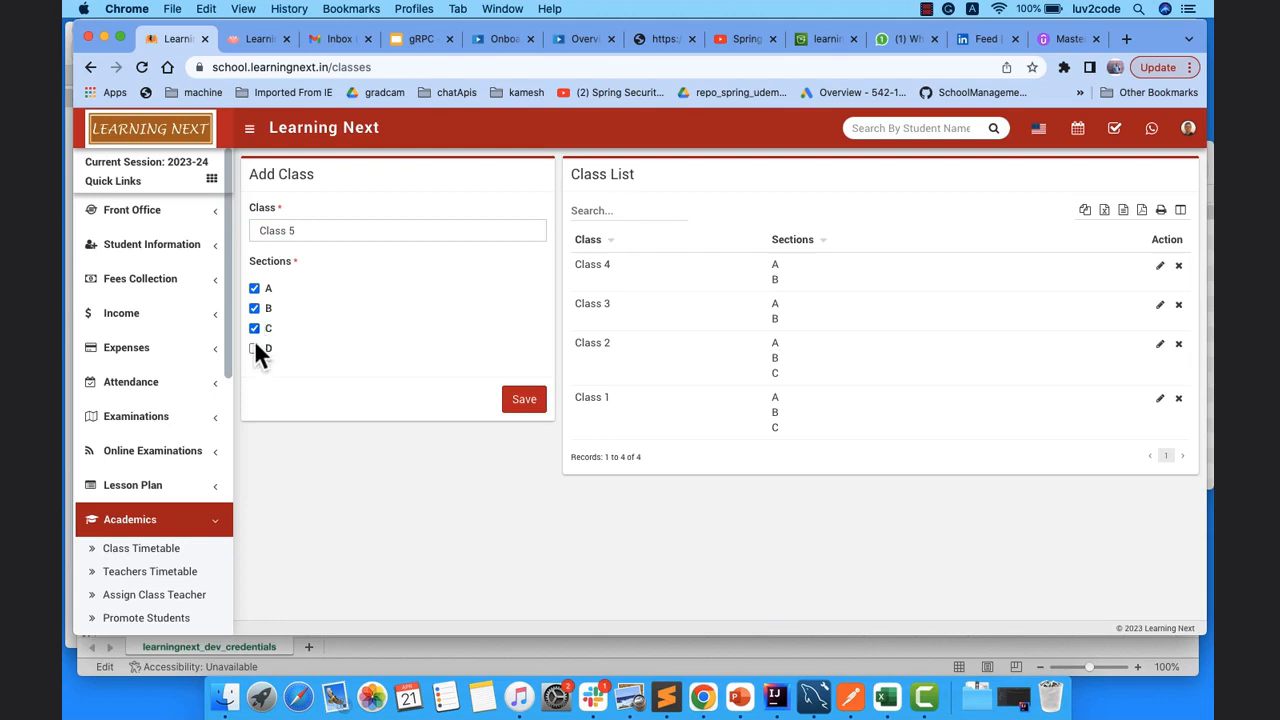
{"action": "left_click", "coordinate": [255, 348]}
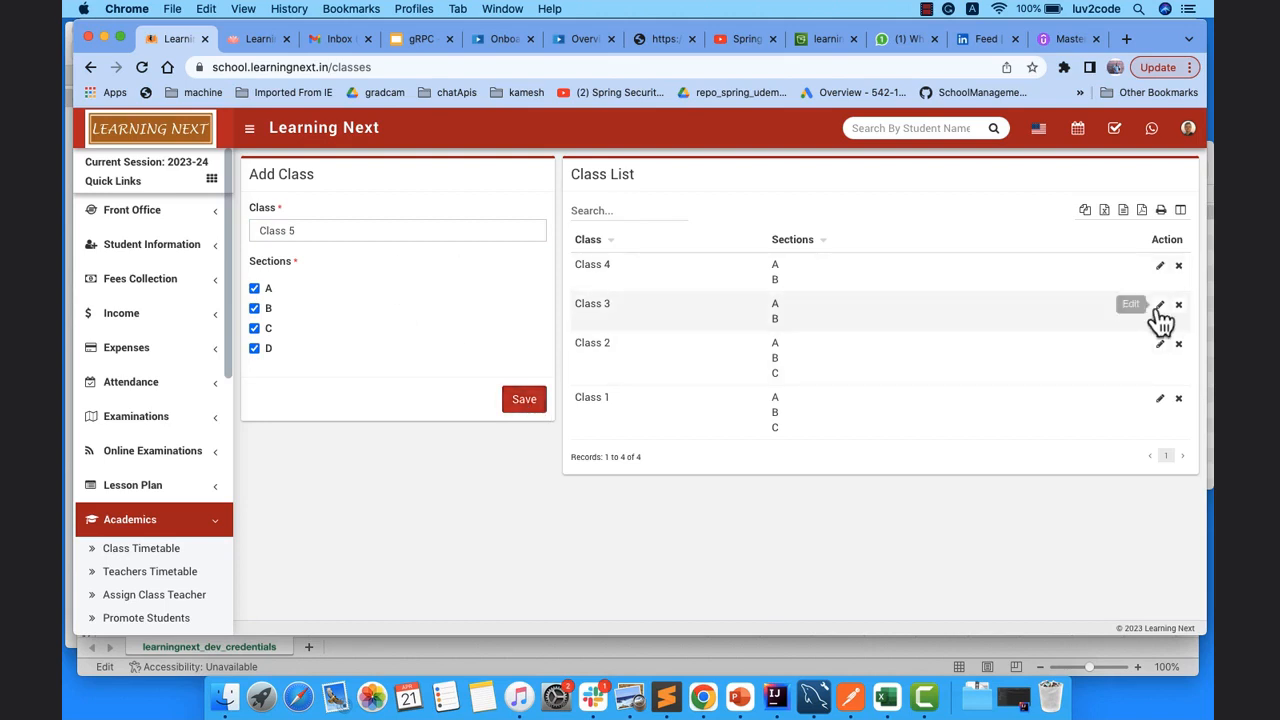
{"action": "left_click", "coordinate": [1160, 400]}
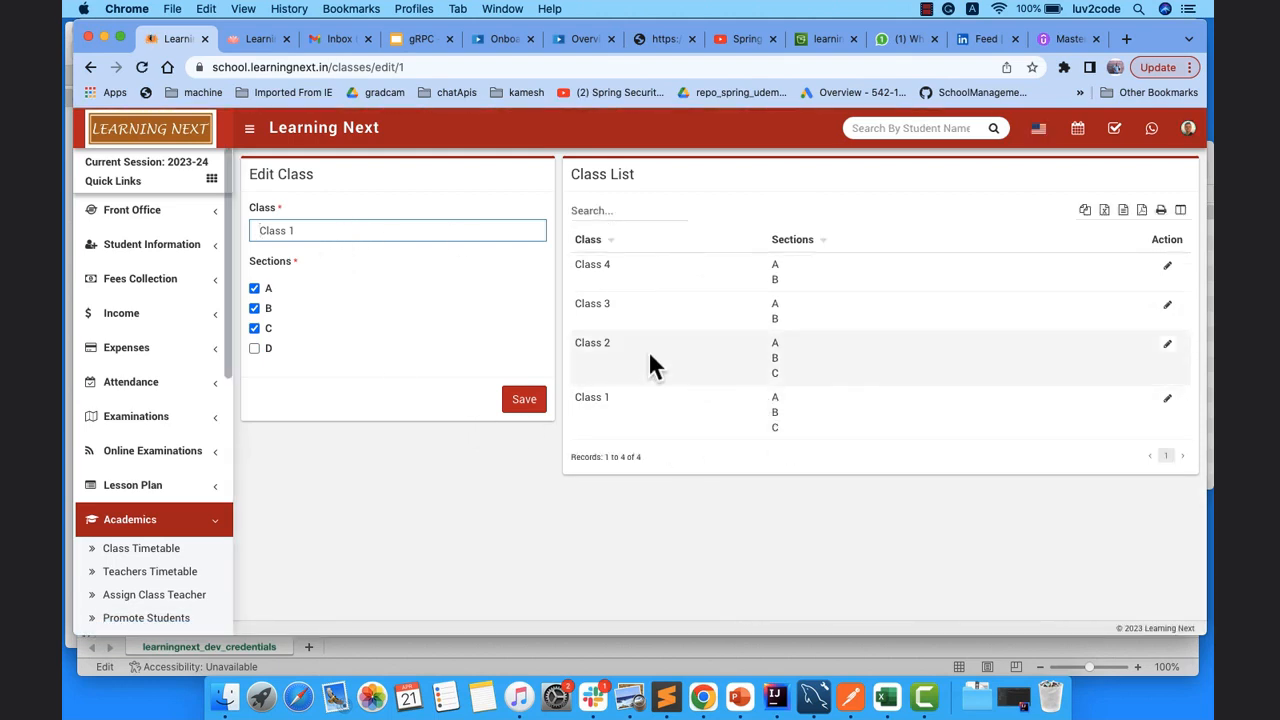
Add a Theory subject named DanceClub with subject code DCLub and save it.
{"action": "scroll", "coordinate": [163, 571], "scroll_direction": "down", "scroll_amount": 5}
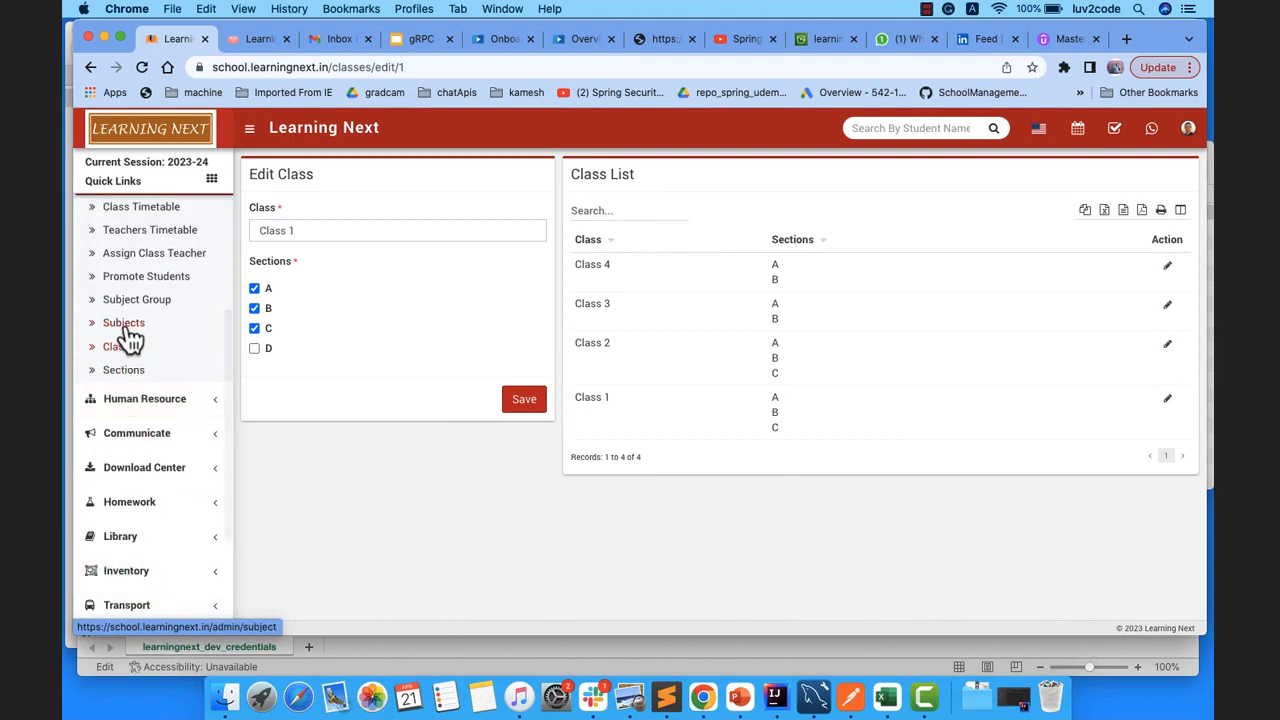
{"action": "left_click", "coordinate": [128, 327]}
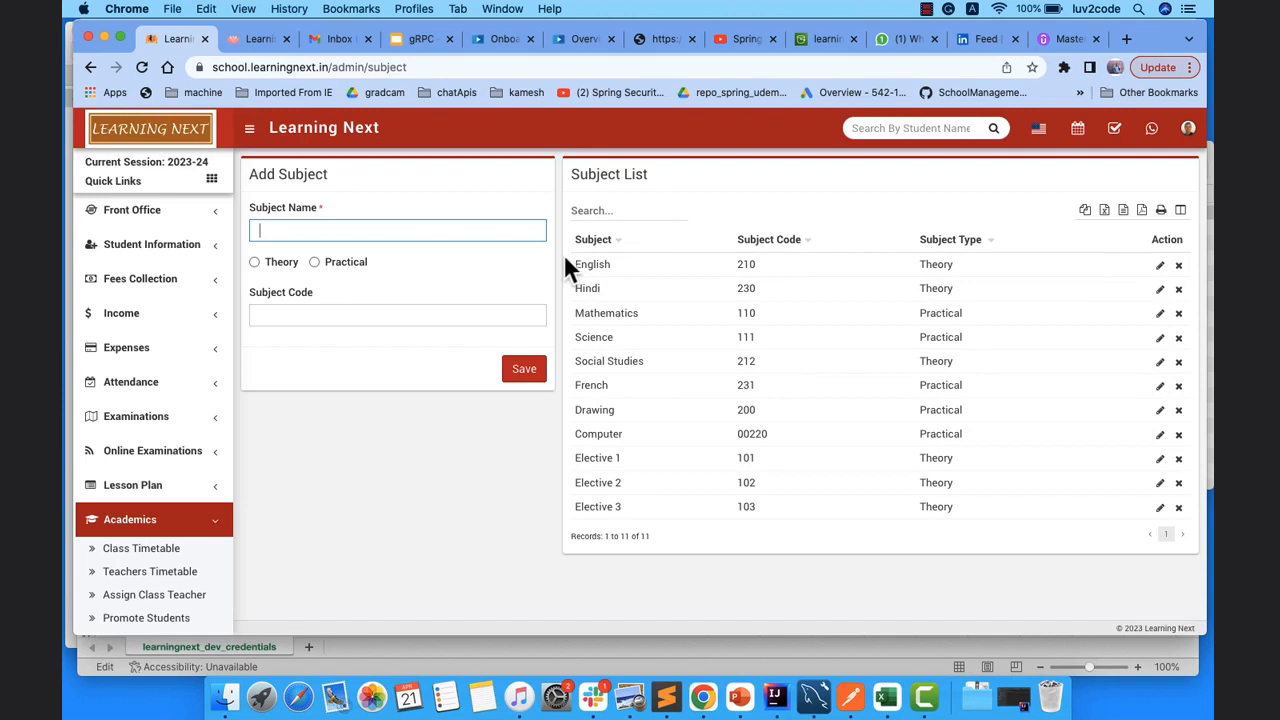
{"action": "left_click", "coordinate": [443, 500]}
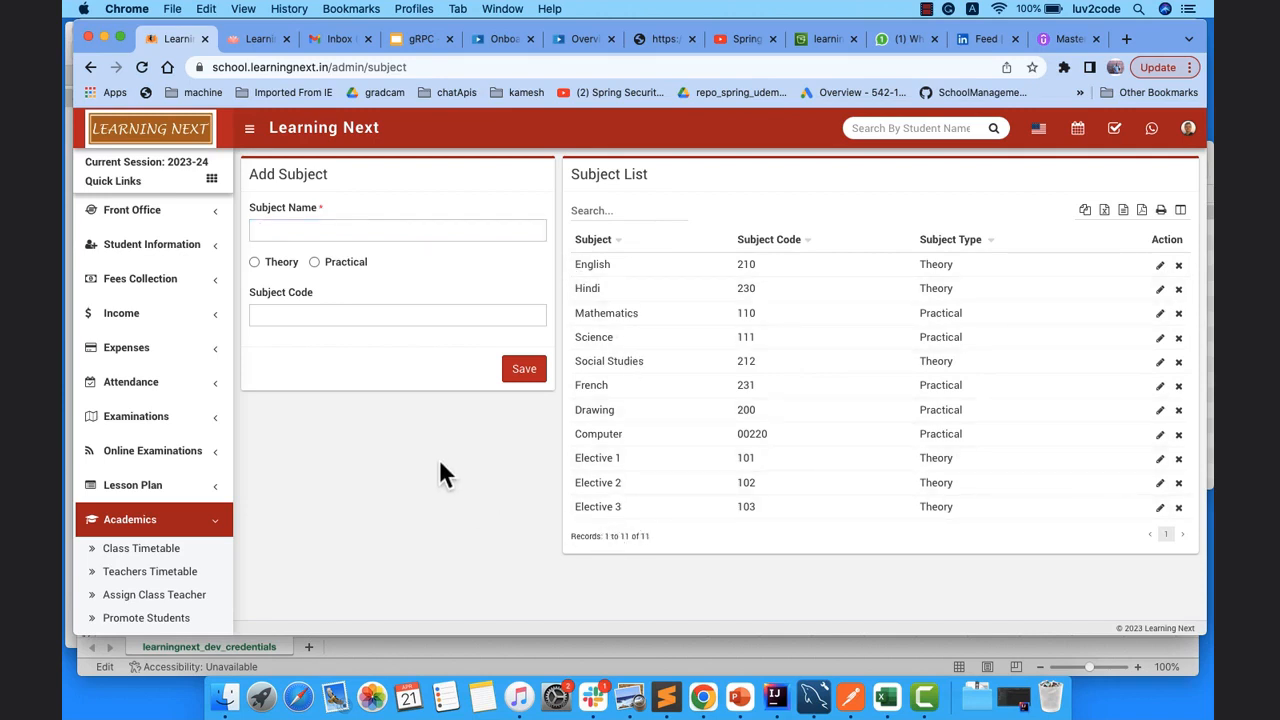
{"action": "left_click", "coordinate": [378, 234]}
{"action": "type", "text": "DanceClu"}
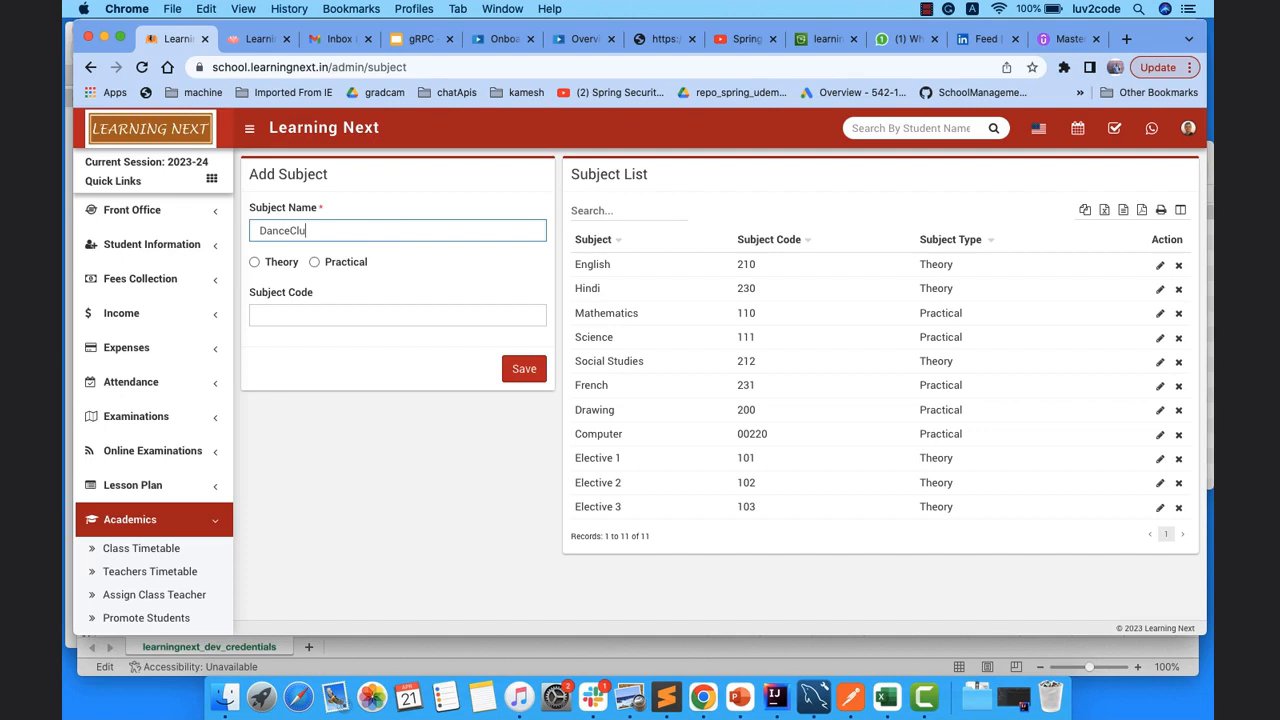
{"action": "left_click", "coordinate": [255, 262]}
{"action": "left_click", "coordinate": [289, 314]}
{"action": "type", "text": "DCLub"}
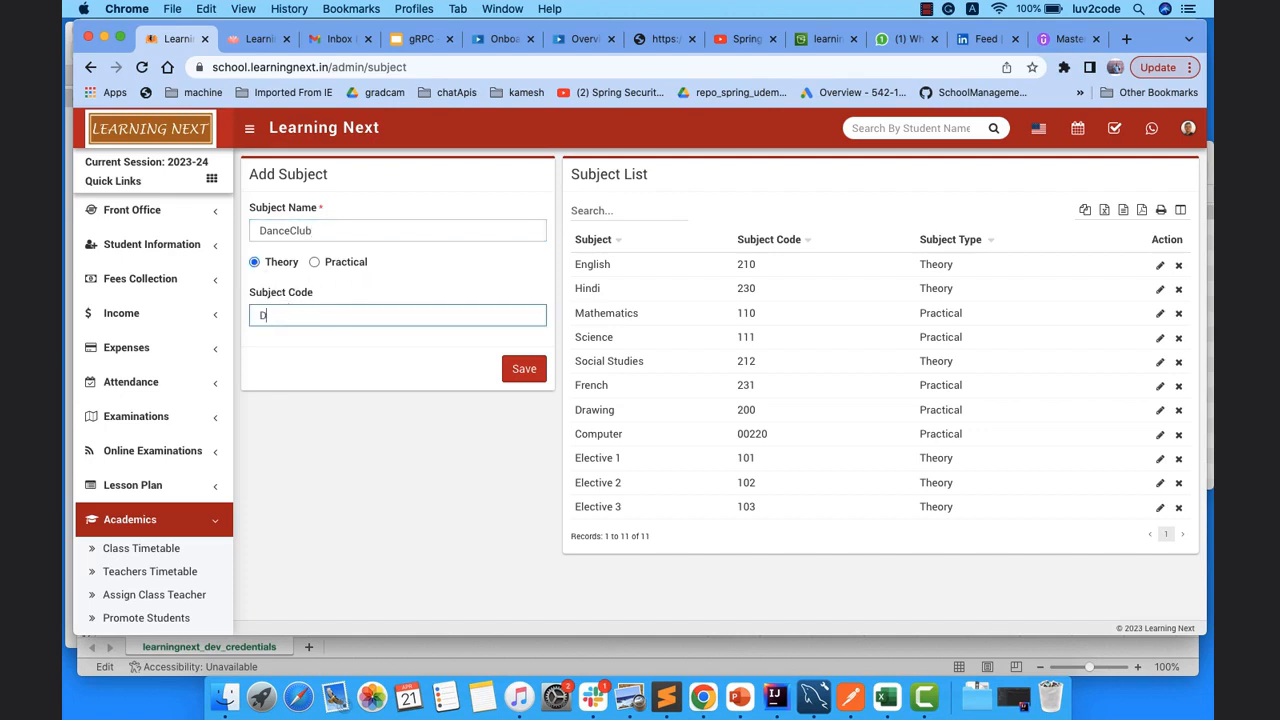
{"action": "left_click", "coordinate": [515, 372]}
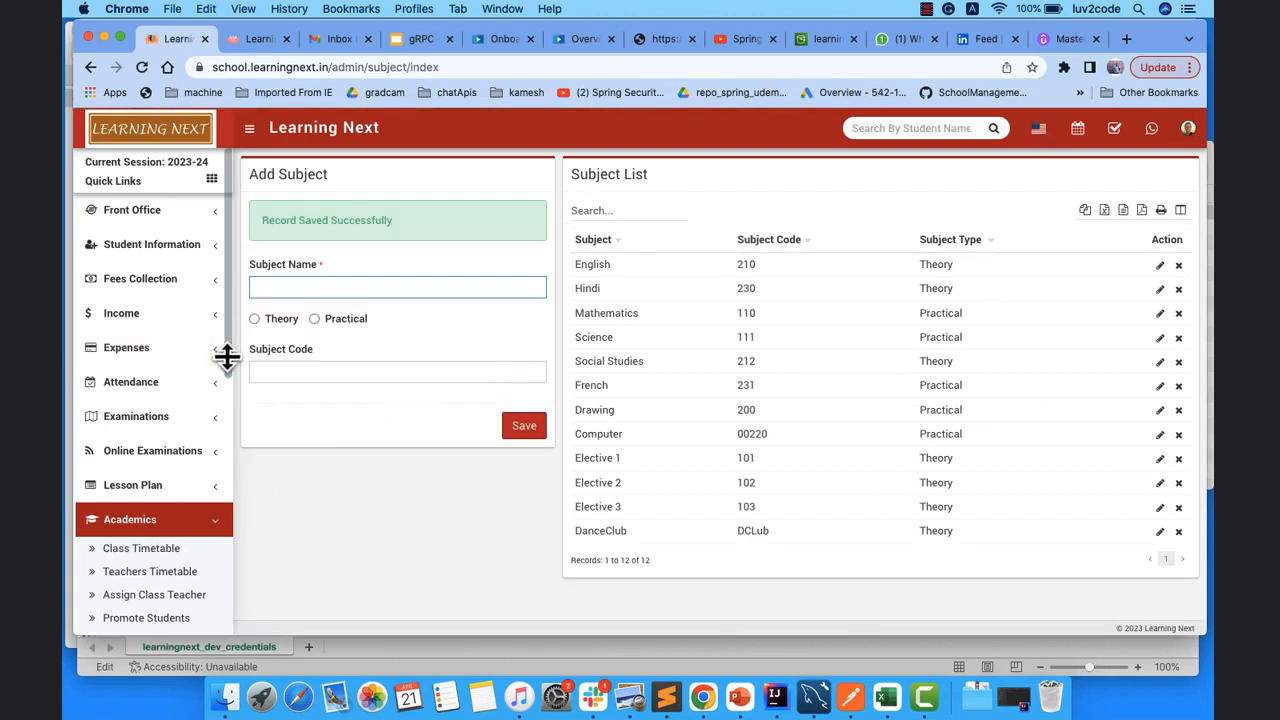
Add the DanceClub subject to the existing Class 1 subject group, save it, and check the group's subject list.
{"action": "left_click_drag", "start_coordinate": [226, 357], "coordinate": [226, 400]}
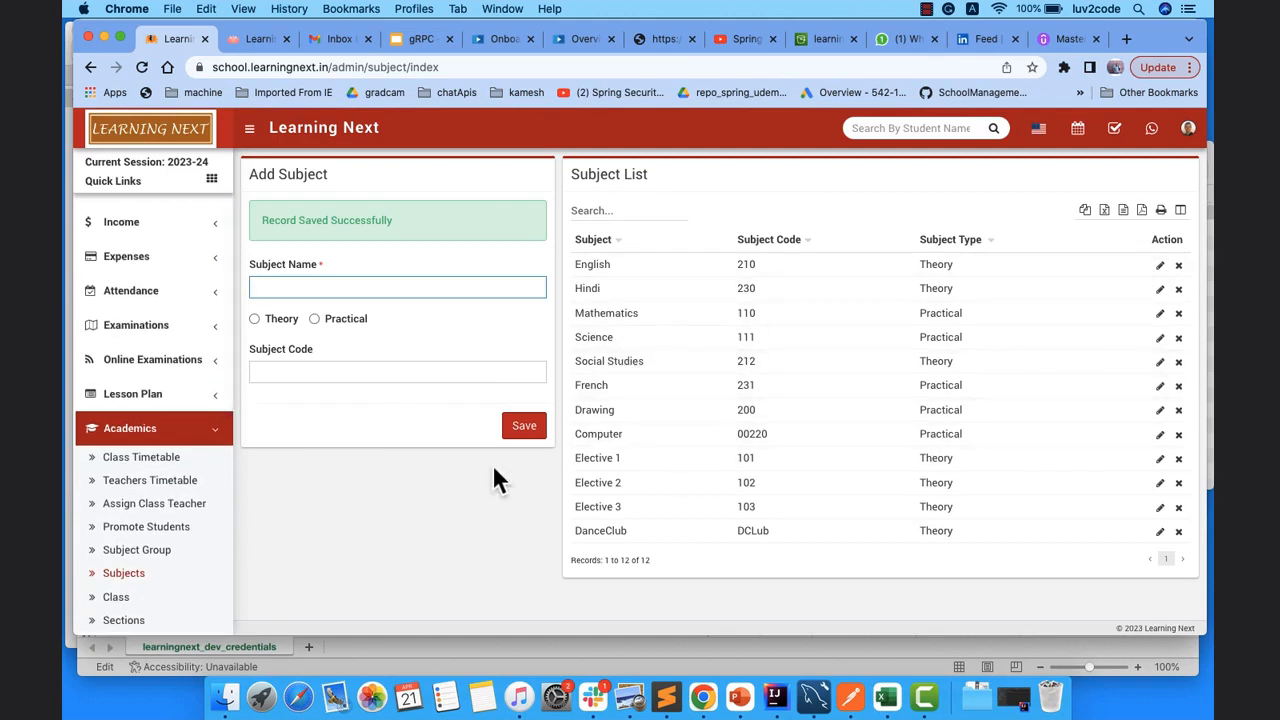
{"action": "left_click", "coordinate": [153, 556]}
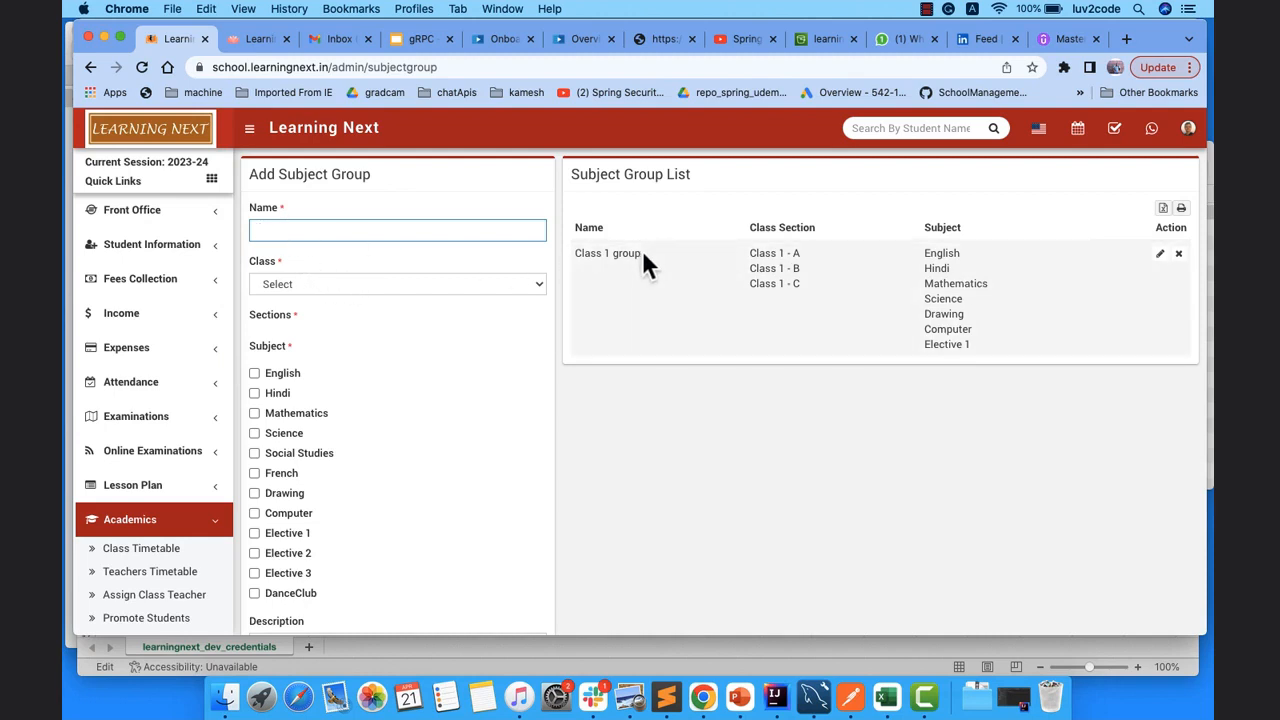
{"action": "left_click", "coordinate": [604, 253]}
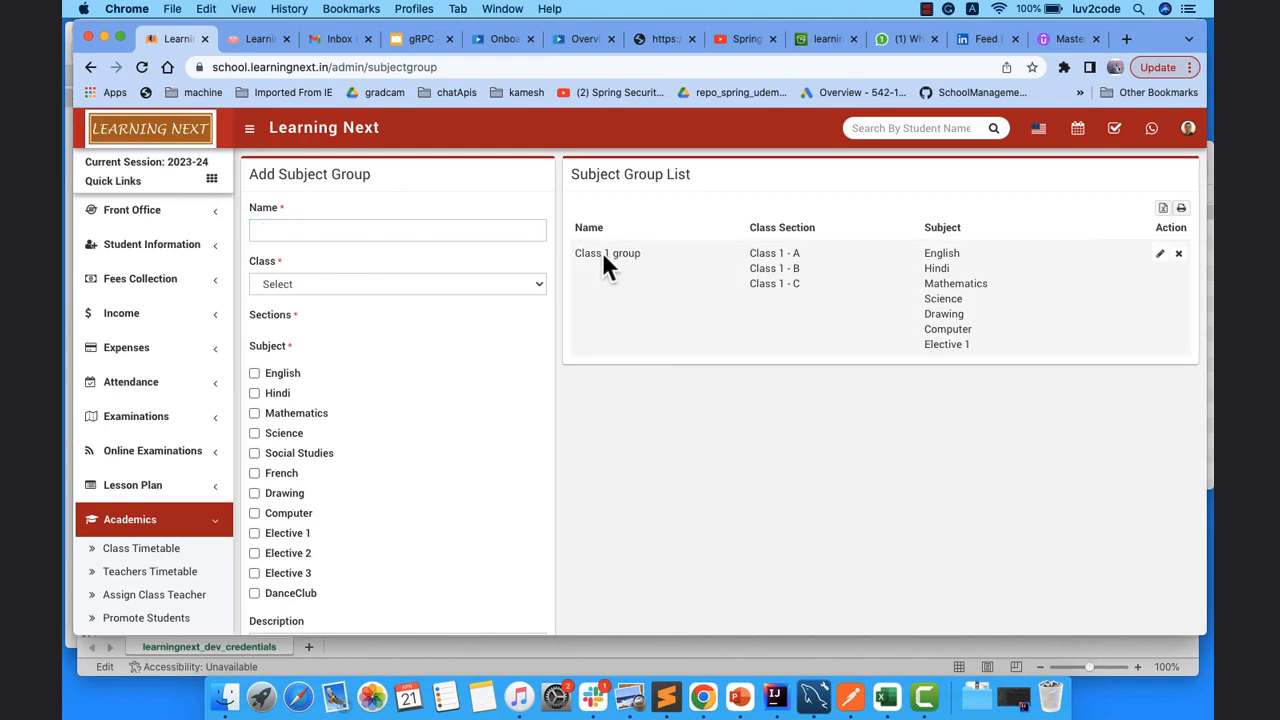
{"action": "left_click", "coordinate": [1159, 256]}
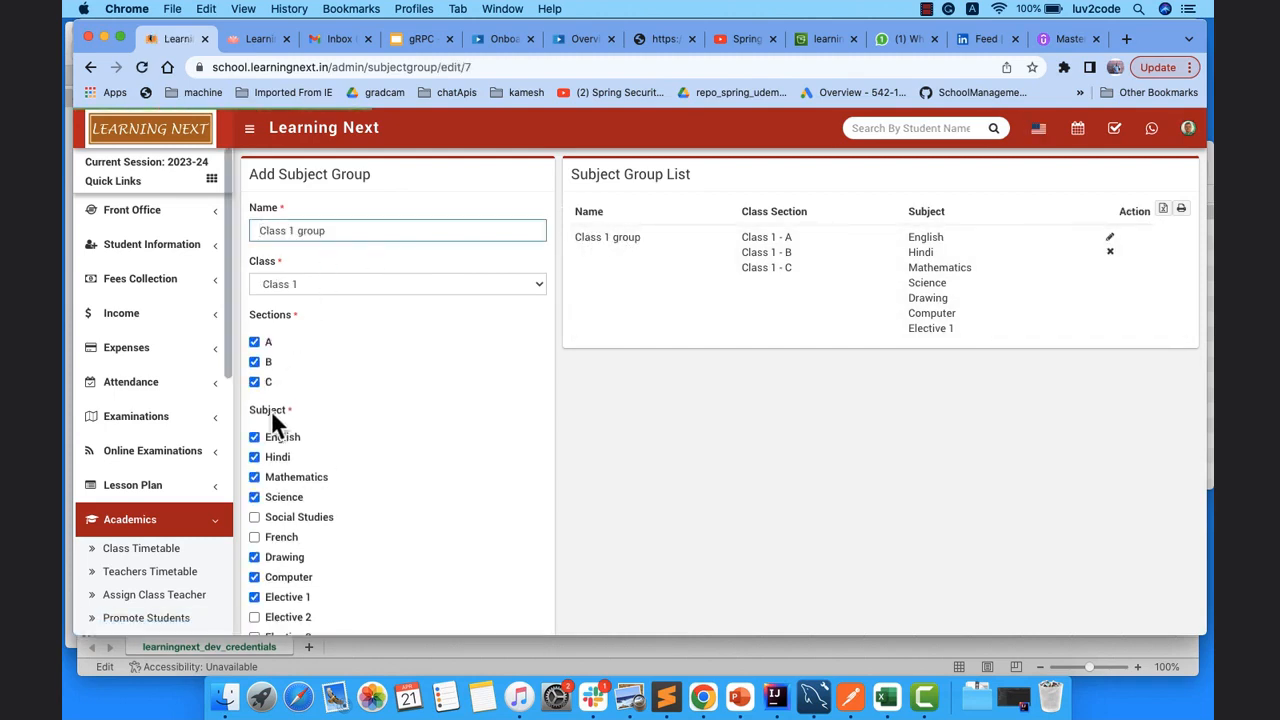
{"action": "scroll", "coordinate": [385, 420], "scroll_direction": "down", "scroll_amount": 4}
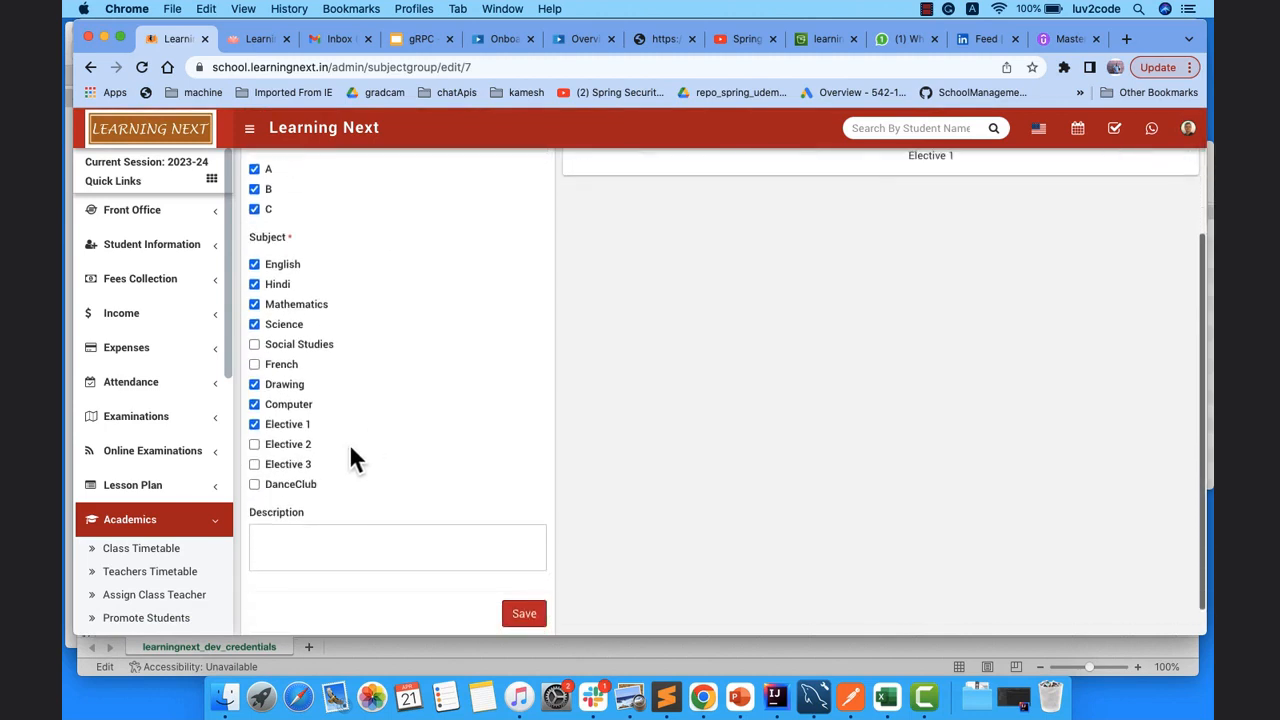
{"action": "left_click", "coordinate": [255, 484]}
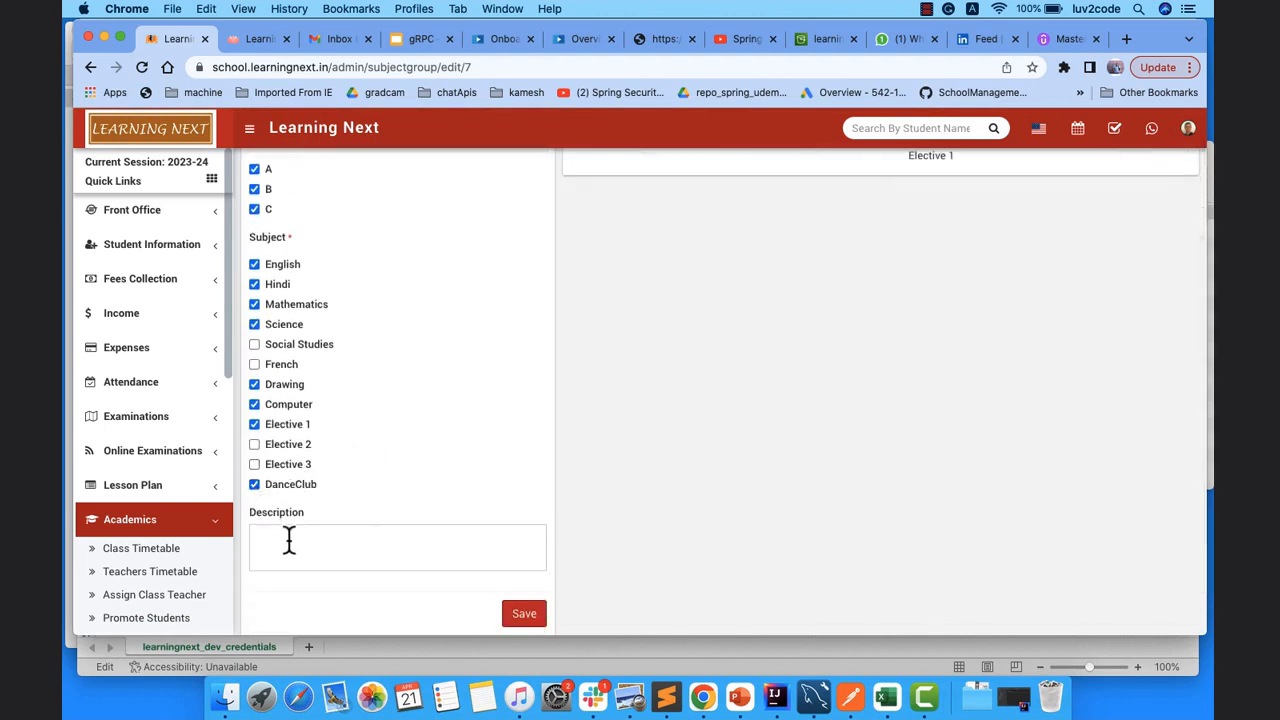
{"action": "left_click", "coordinate": [524, 613]}
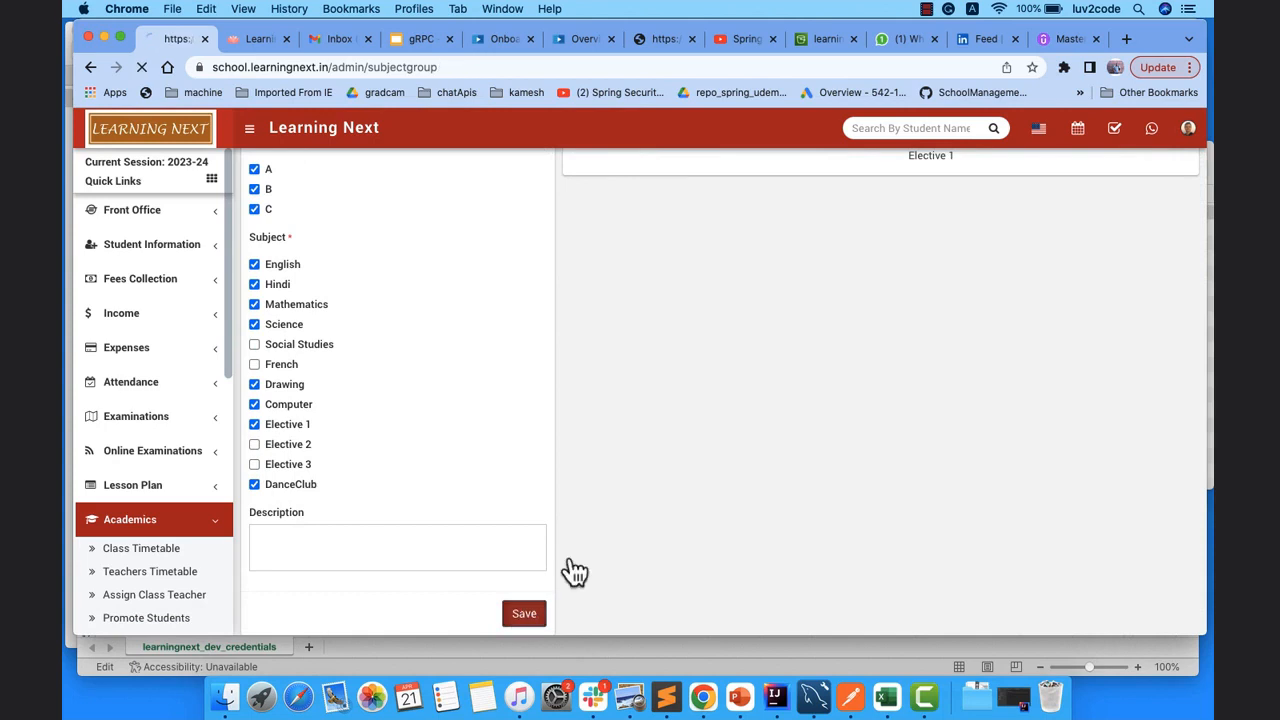
{"action": "double_click", "coordinate": [935, 359]}
{"action": "left_click", "coordinate": [792, 434]}
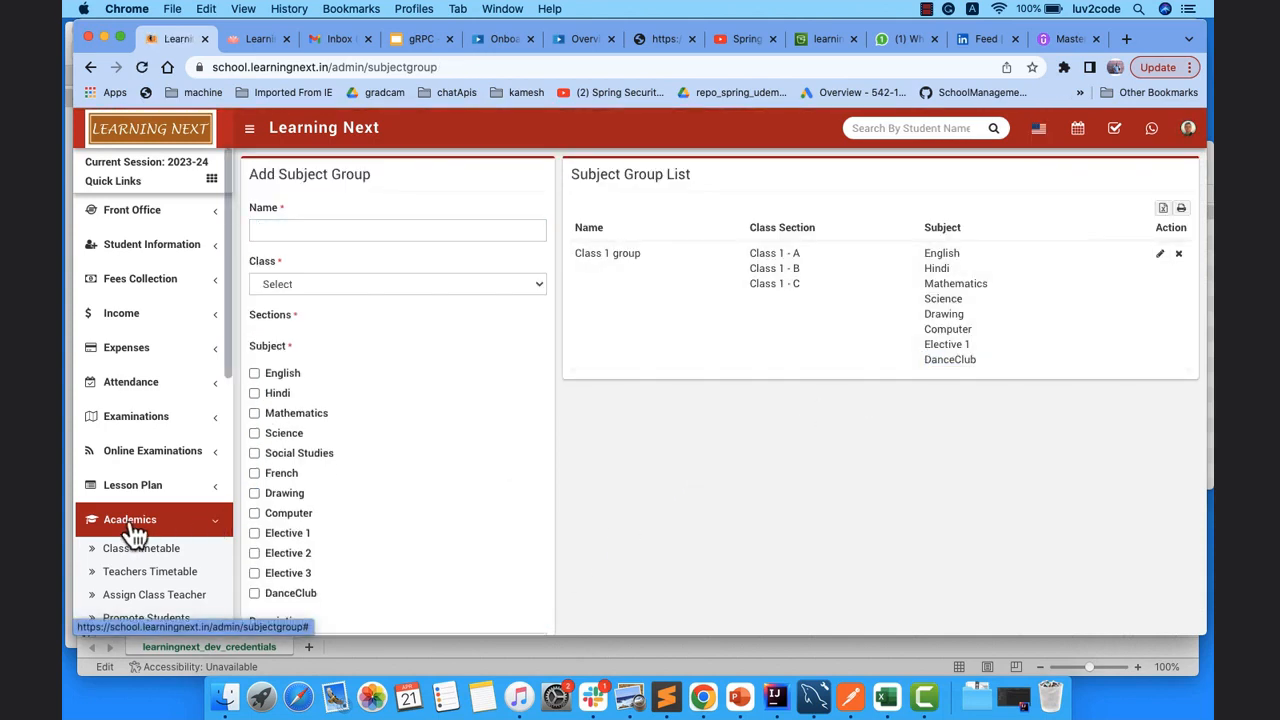
Assign the fourth listed teacher as class teacher for Class 1, section B, and save the assignment.
{"action": "scroll", "coordinate": [135, 533], "scroll_direction": "down", "scroll_amount": 5}
{"action": "scroll", "coordinate": [135, 533], "scroll_direction": "up", "scroll_amount": 4}
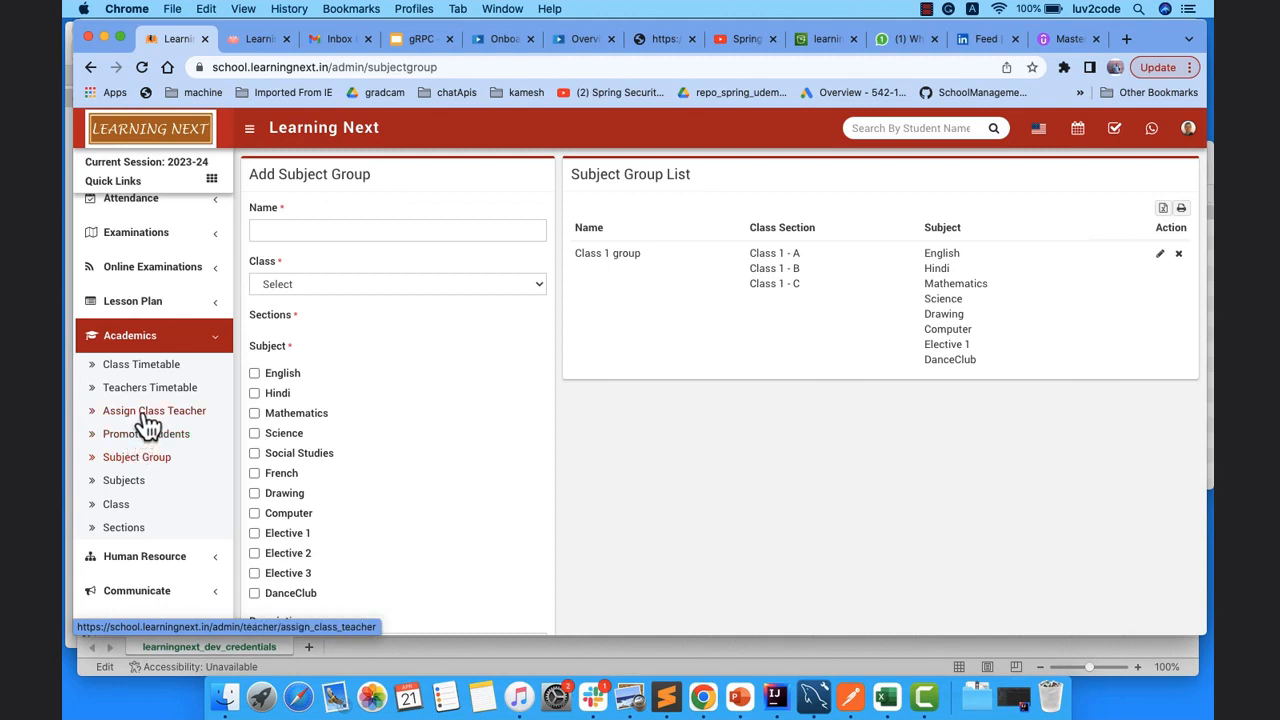
{"action": "left_click", "coordinate": [148, 418]}
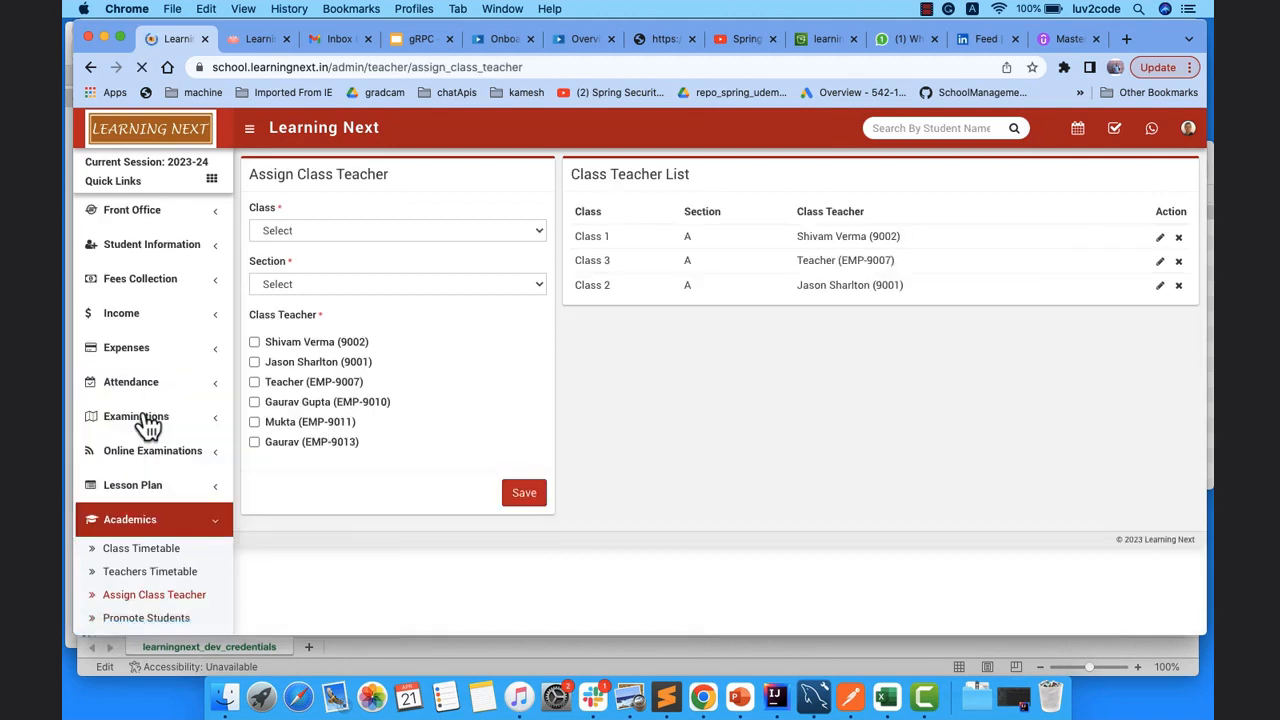
{"action": "left_click", "coordinate": [301, 232]}
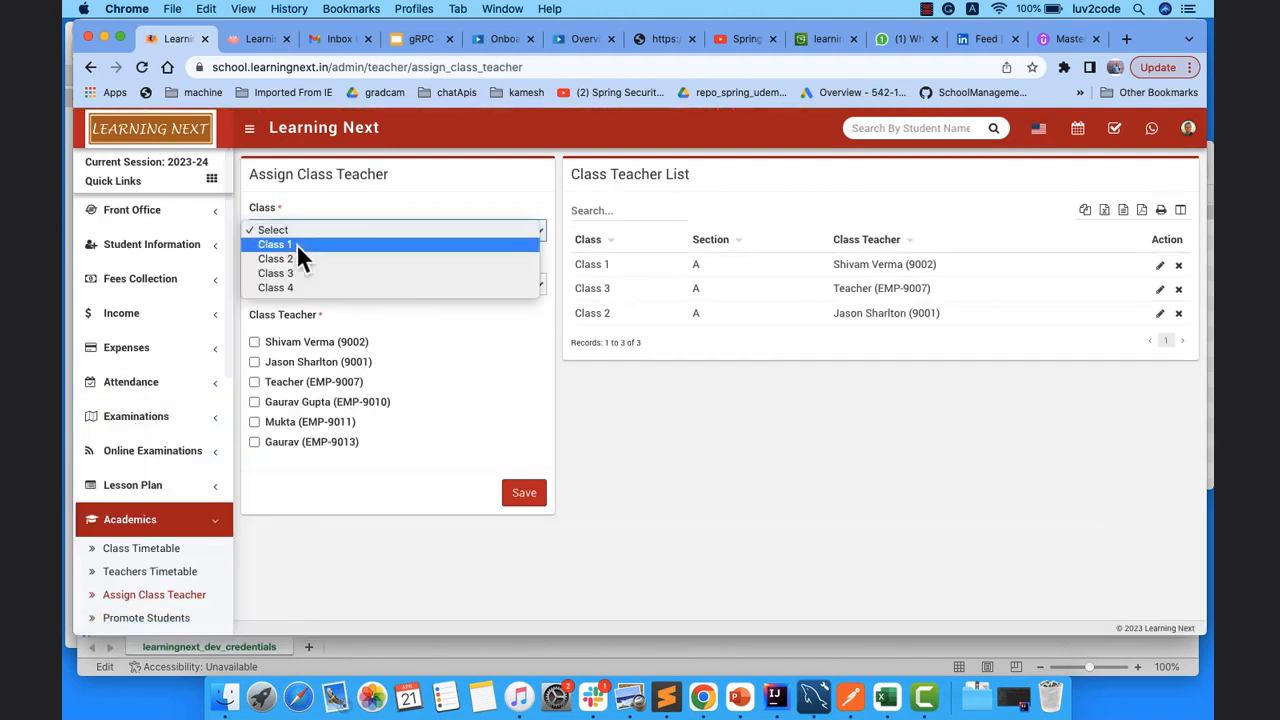
{"action": "left_click", "coordinate": [297, 247]}
{"action": "left_click", "coordinate": [304, 281]}
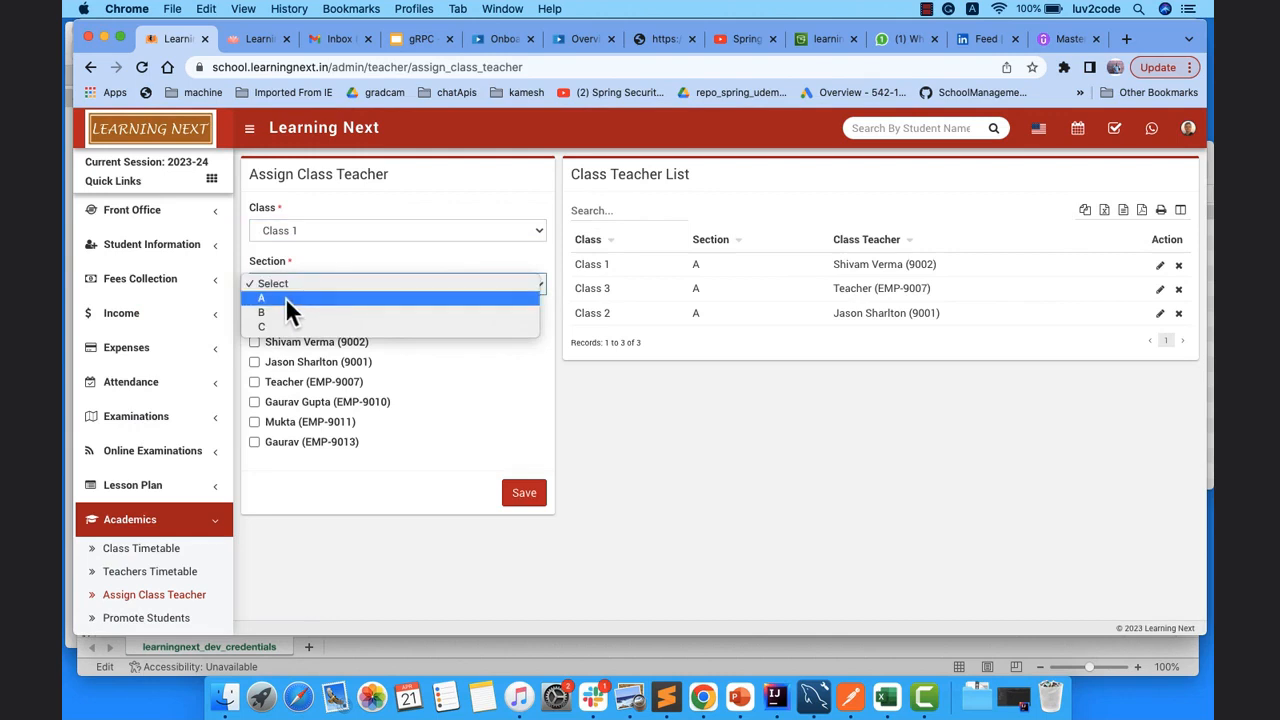
{"action": "left_click", "coordinate": [285, 297]}
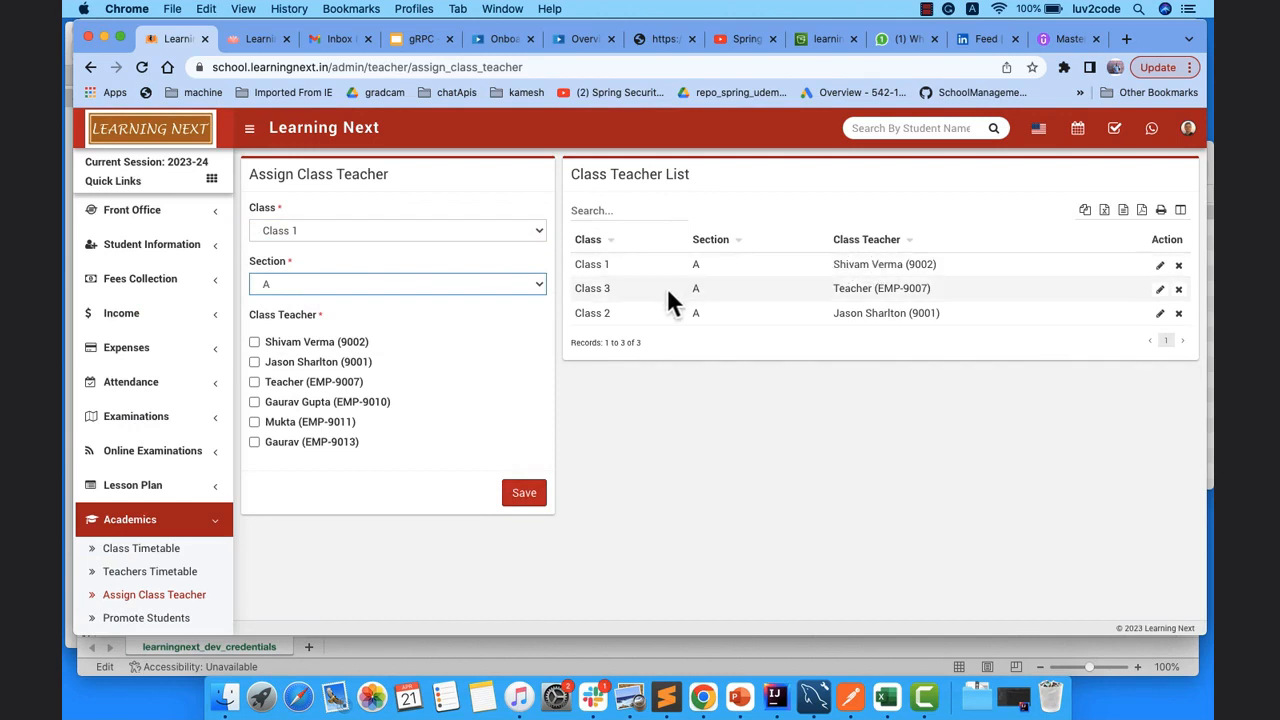
{"action": "left_click", "coordinate": [303, 283]}
{"action": "left_click", "coordinate": [286, 293]}
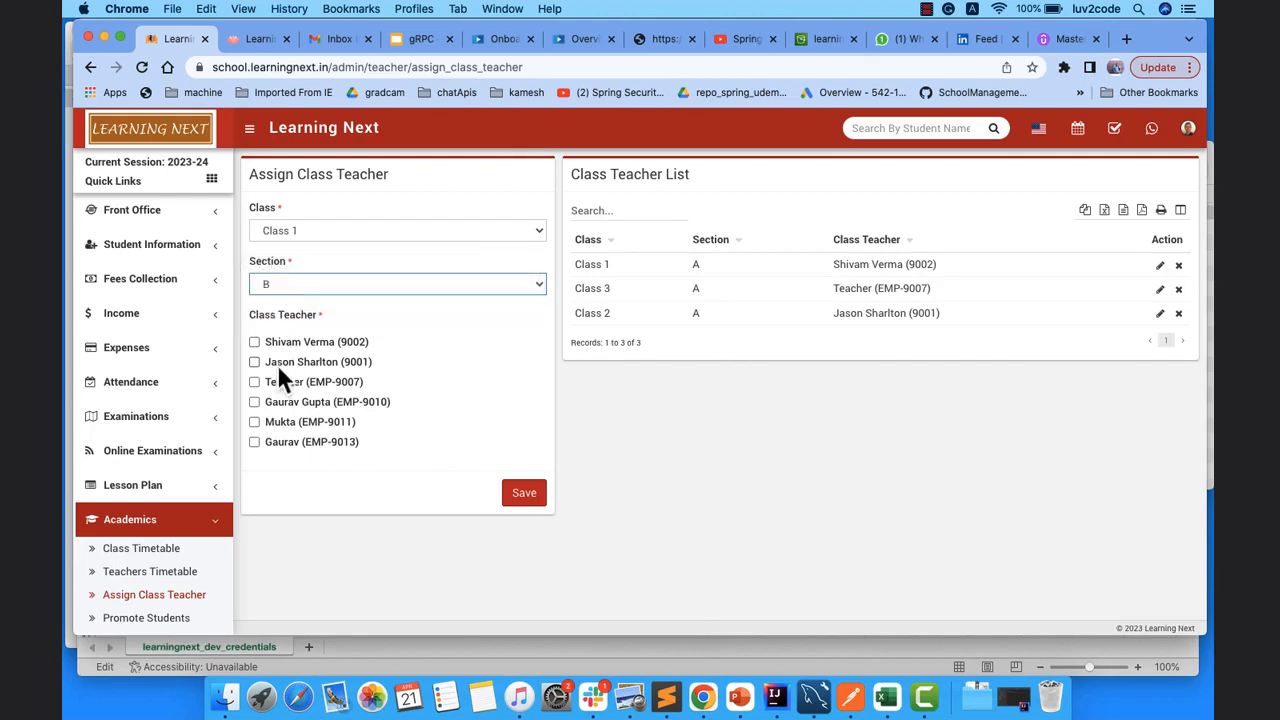
{"action": "left_click", "coordinate": [255, 401]}
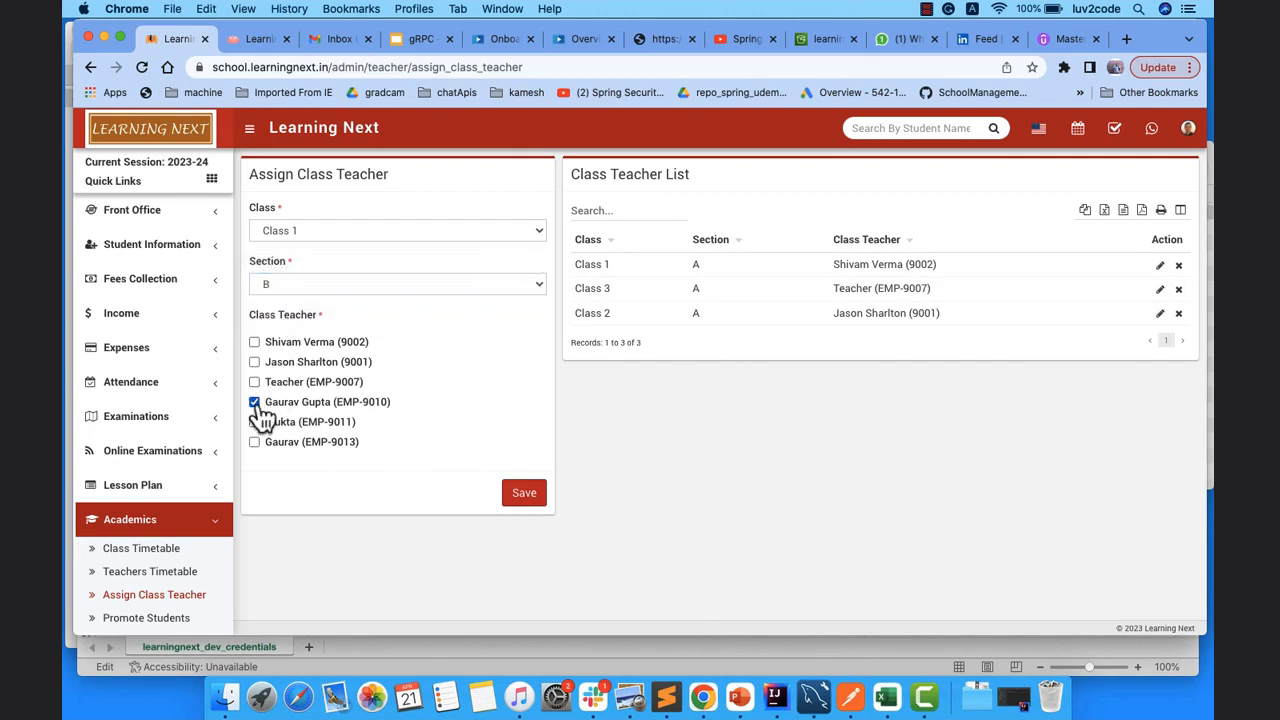
{"action": "left_click", "coordinate": [528, 492]}
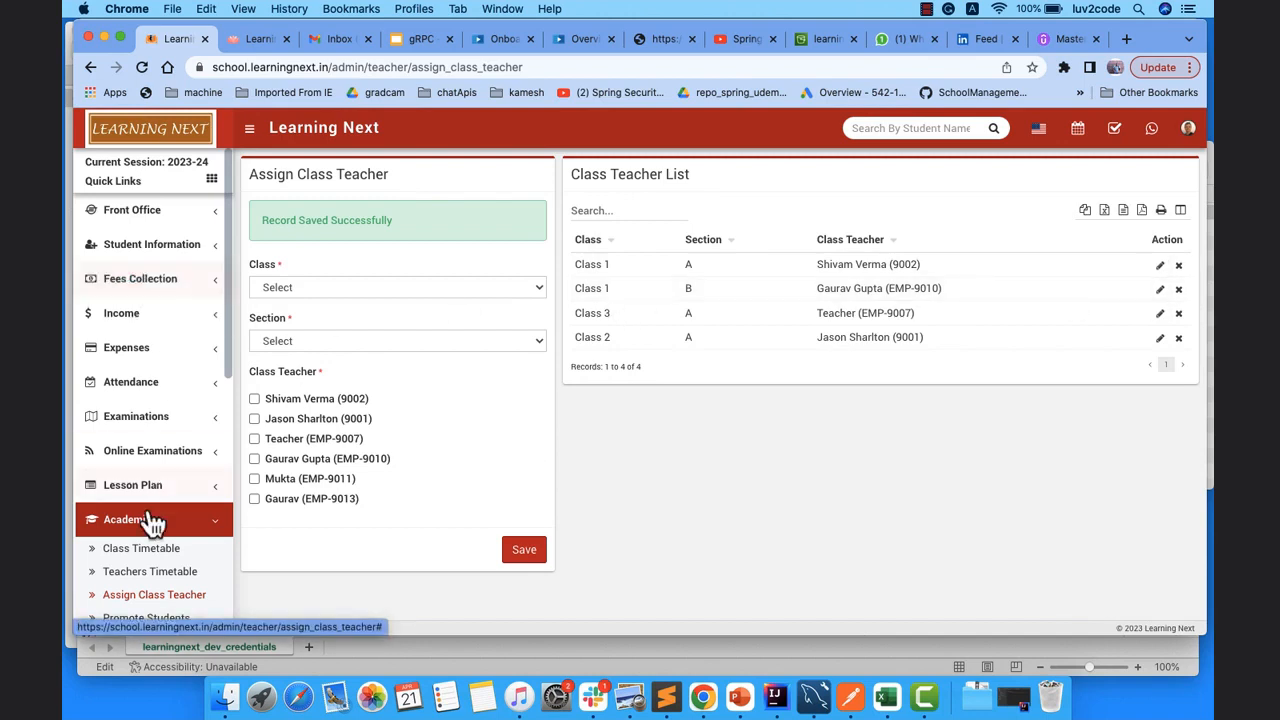
Look up the teacher timetable of the fourth listed teacher.
{"action": "left_click", "coordinate": [145, 576]}
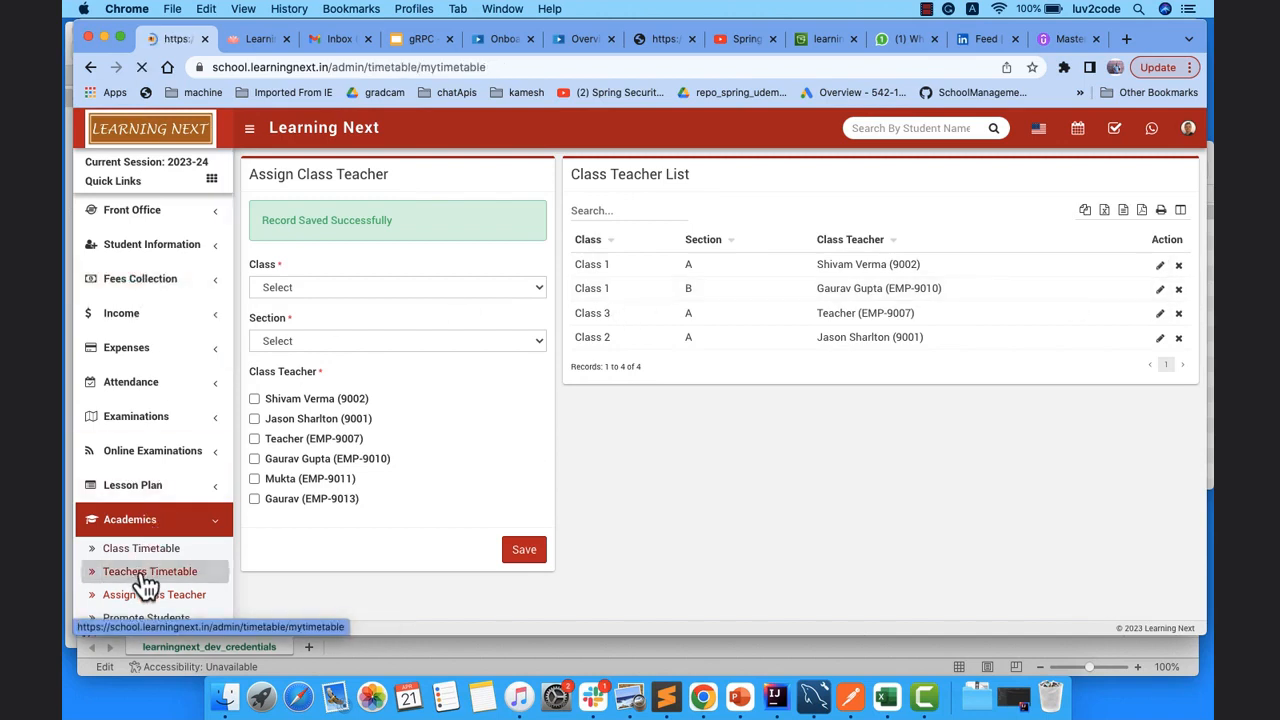
{"action": "left_click", "coordinate": [336, 236]}
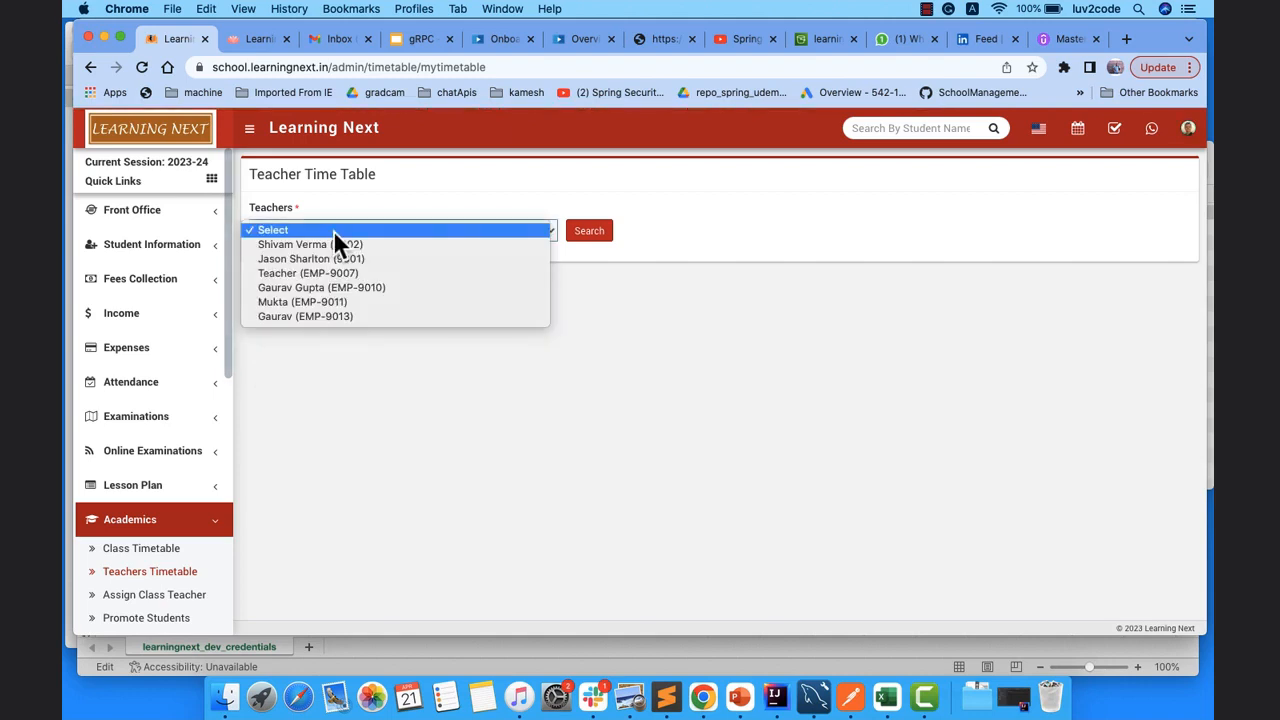
{"action": "left_click", "coordinate": [362, 285]}
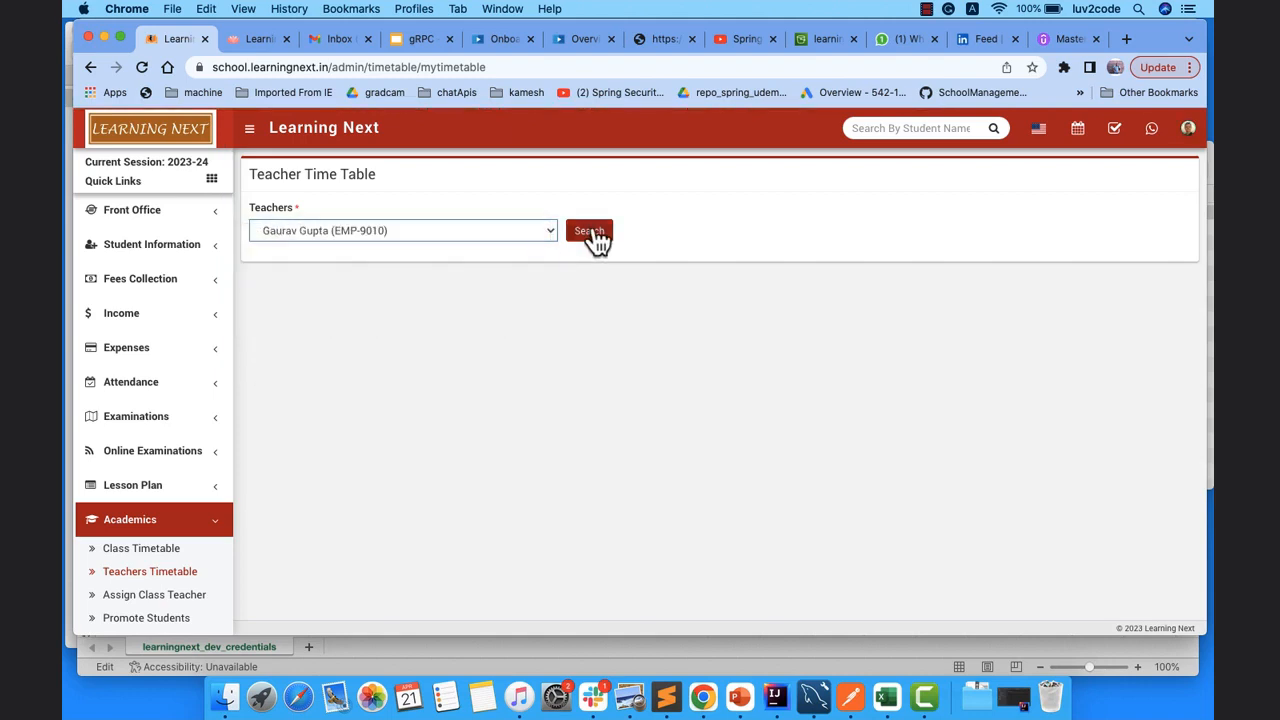
{"action": "left_click", "coordinate": [594, 234]}
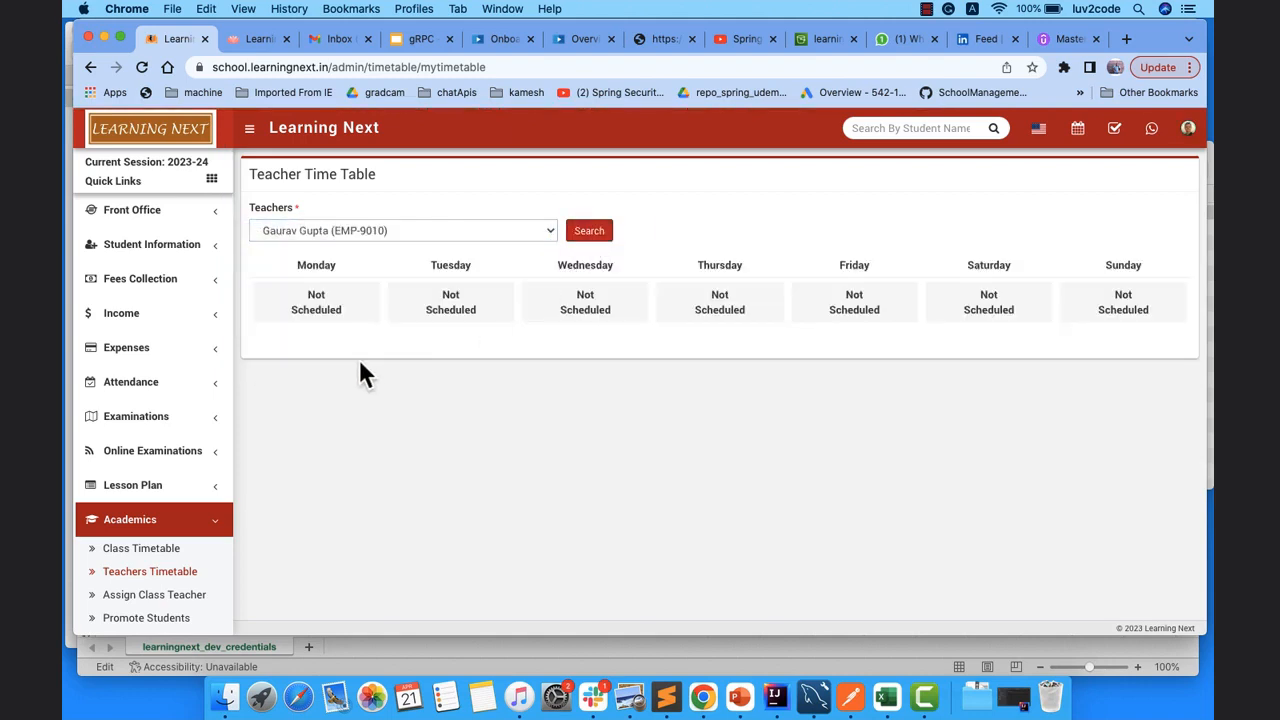
Start a new class timetable for Class 1, section B, with the Class 1 group subject group, and load its weekday schedule.
{"action": "left_click", "coordinate": [130, 551]}
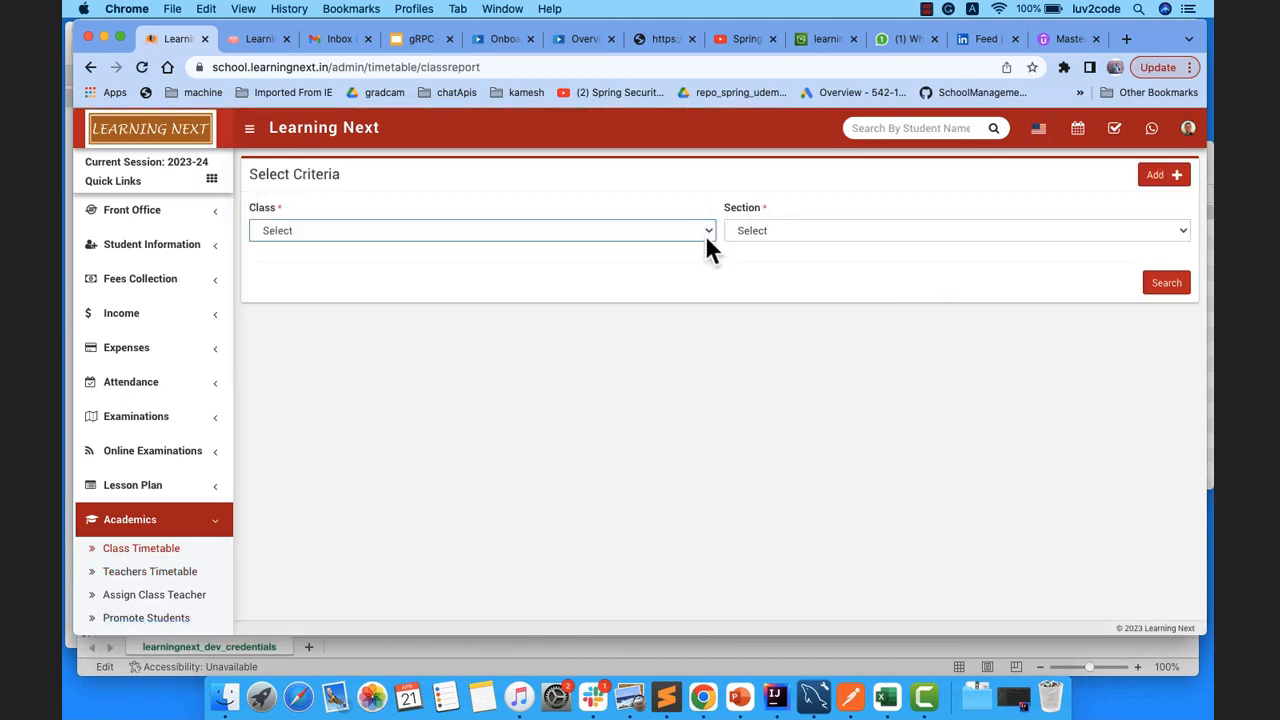
{"action": "left_click", "coordinate": [1160, 177]}
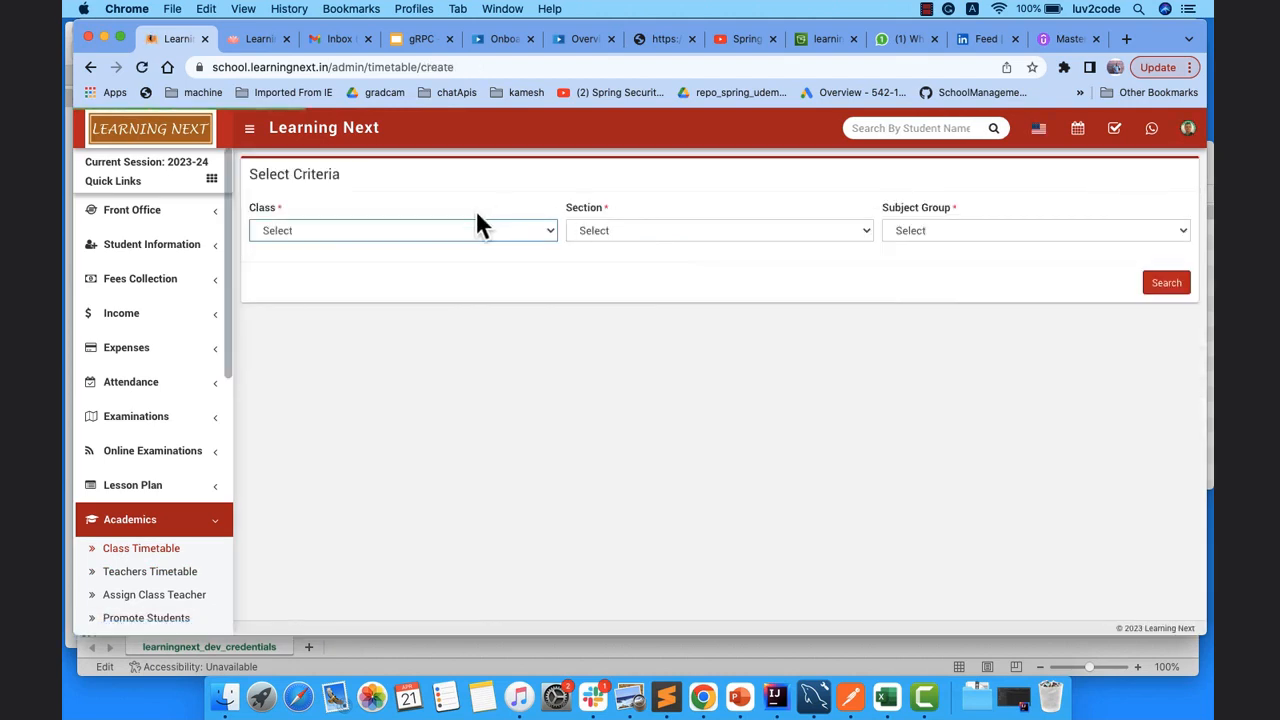
{"action": "left_click", "coordinate": [466, 230]}
{"action": "left_click", "coordinate": [422, 244]}
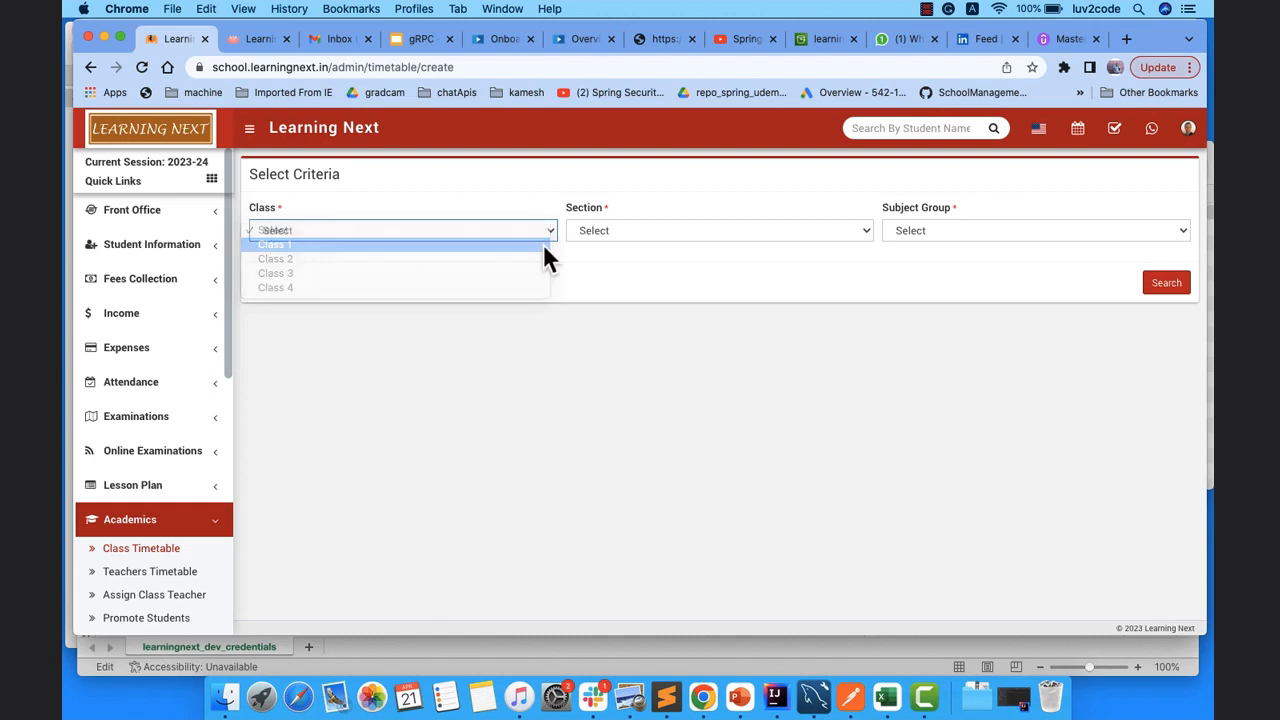
{"action": "left_click", "coordinate": [616, 235]}
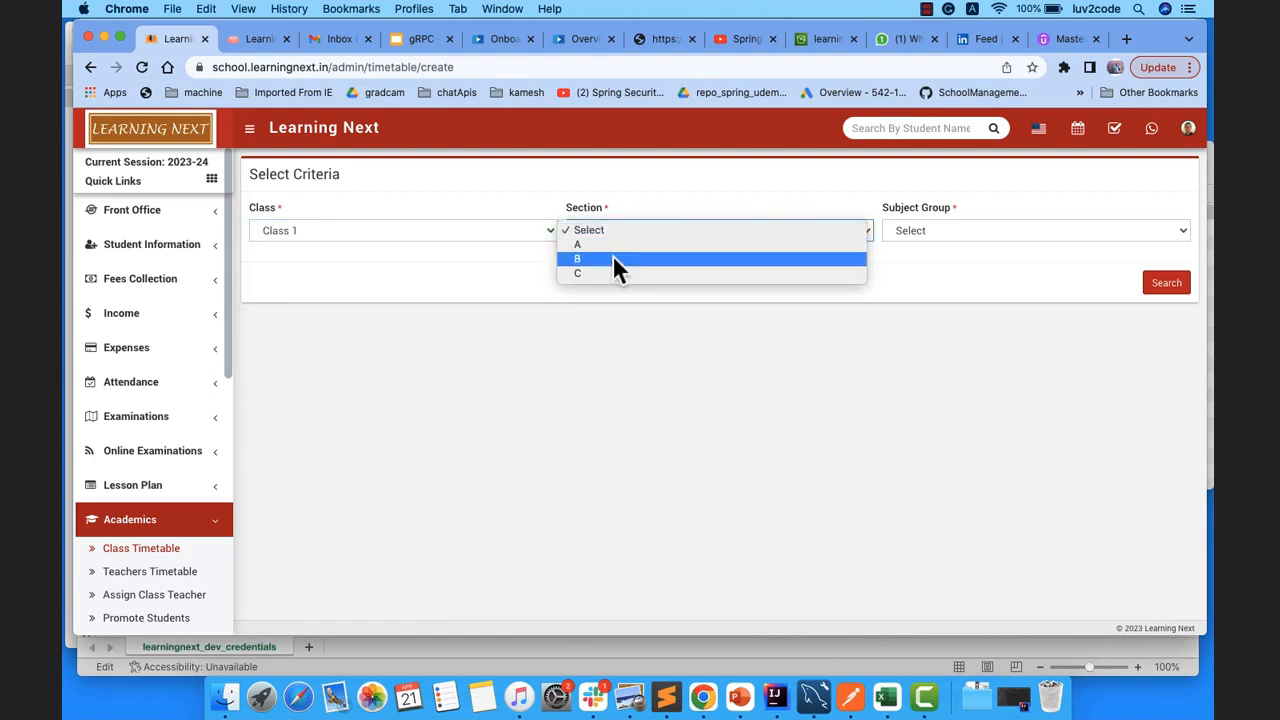
{"action": "left_click", "coordinate": [612, 257]}
{"action": "left_click", "coordinate": [947, 228]}
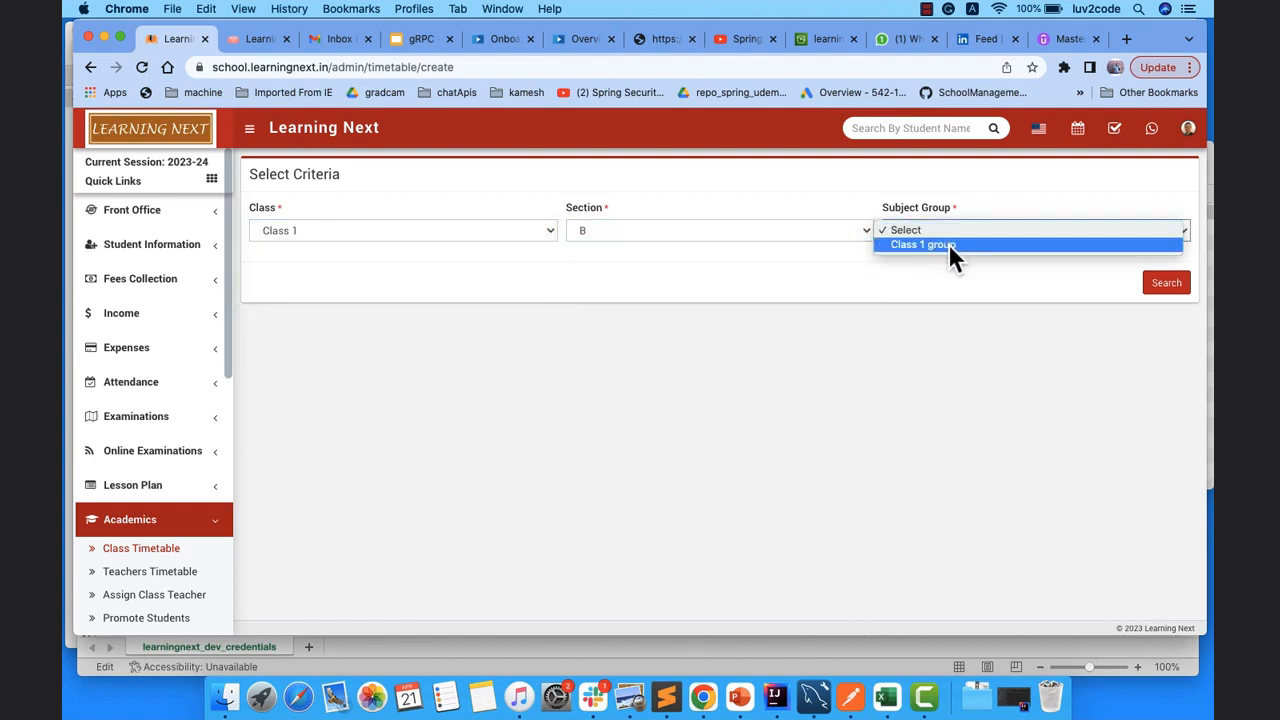
{"action": "left_click", "coordinate": [948, 244]}
{"action": "left_click", "coordinate": [1162, 285]}
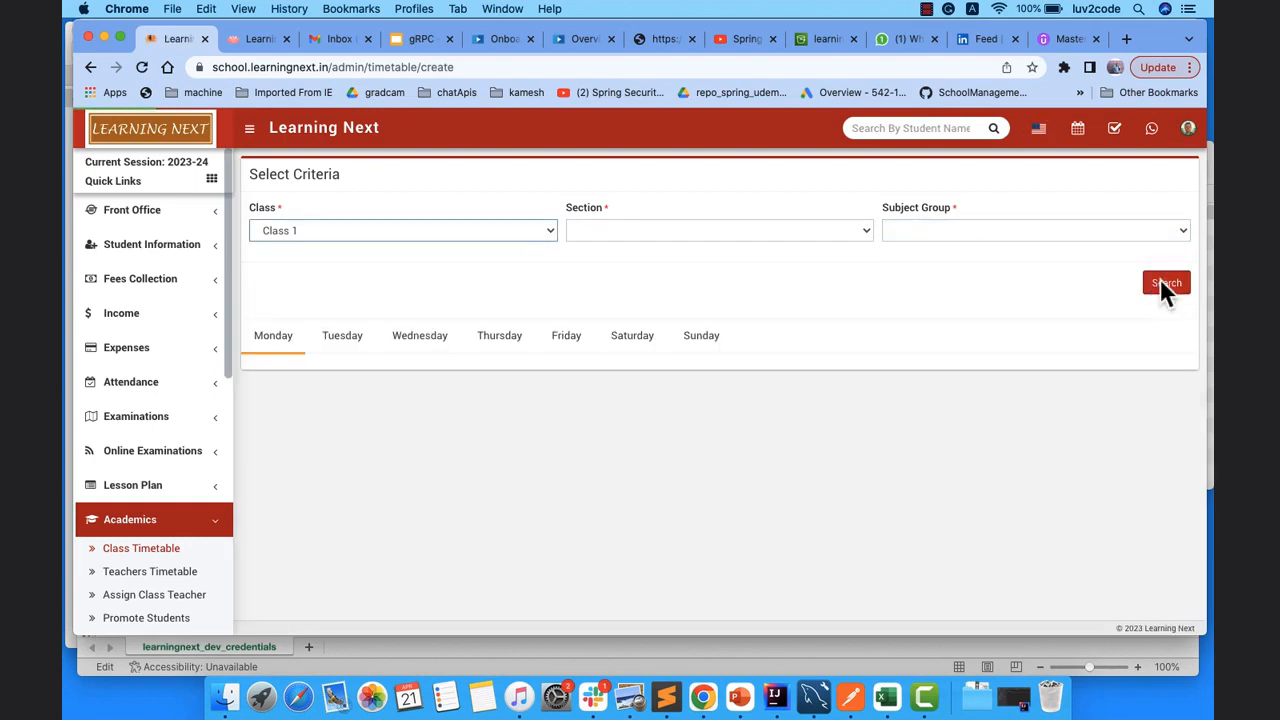
Choose English (210) and the second listed teacher for Monday's first period.
{"action": "left_click", "coordinate": [285, 403]}
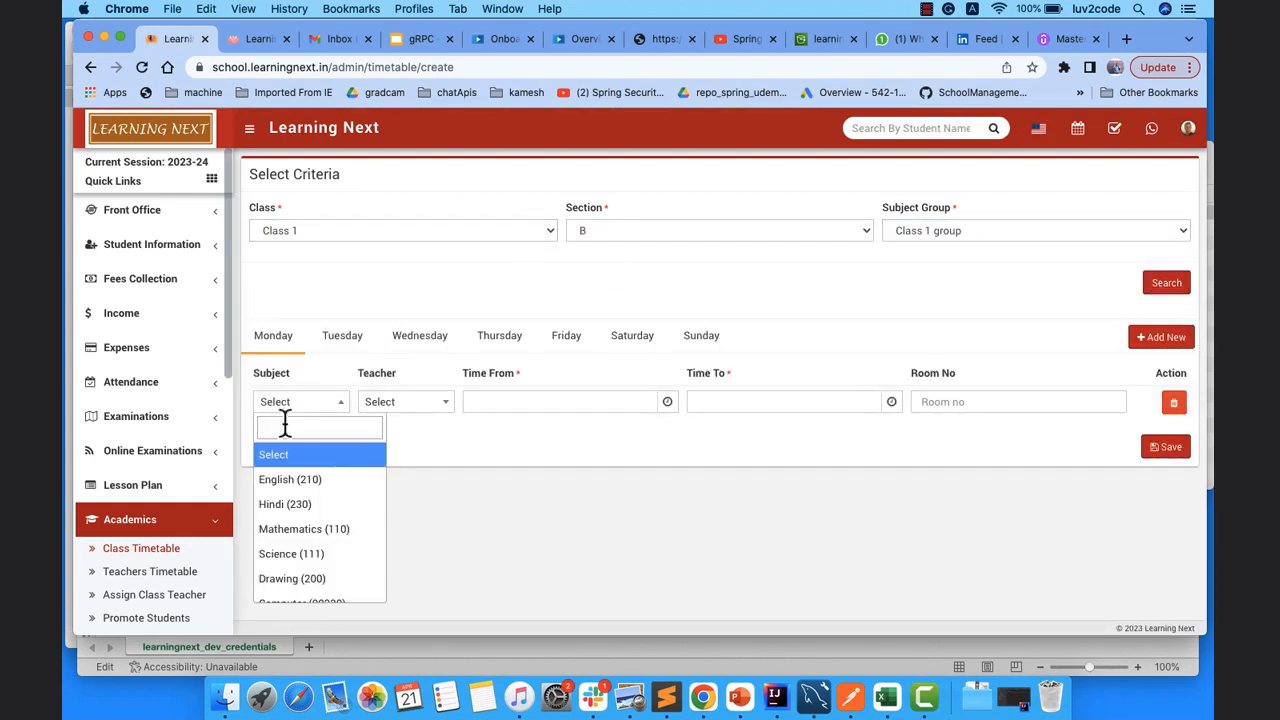
{"action": "left_click", "coordinate": [290, 486]}
{"action": "left_click", "coordinate": [442, 408]}
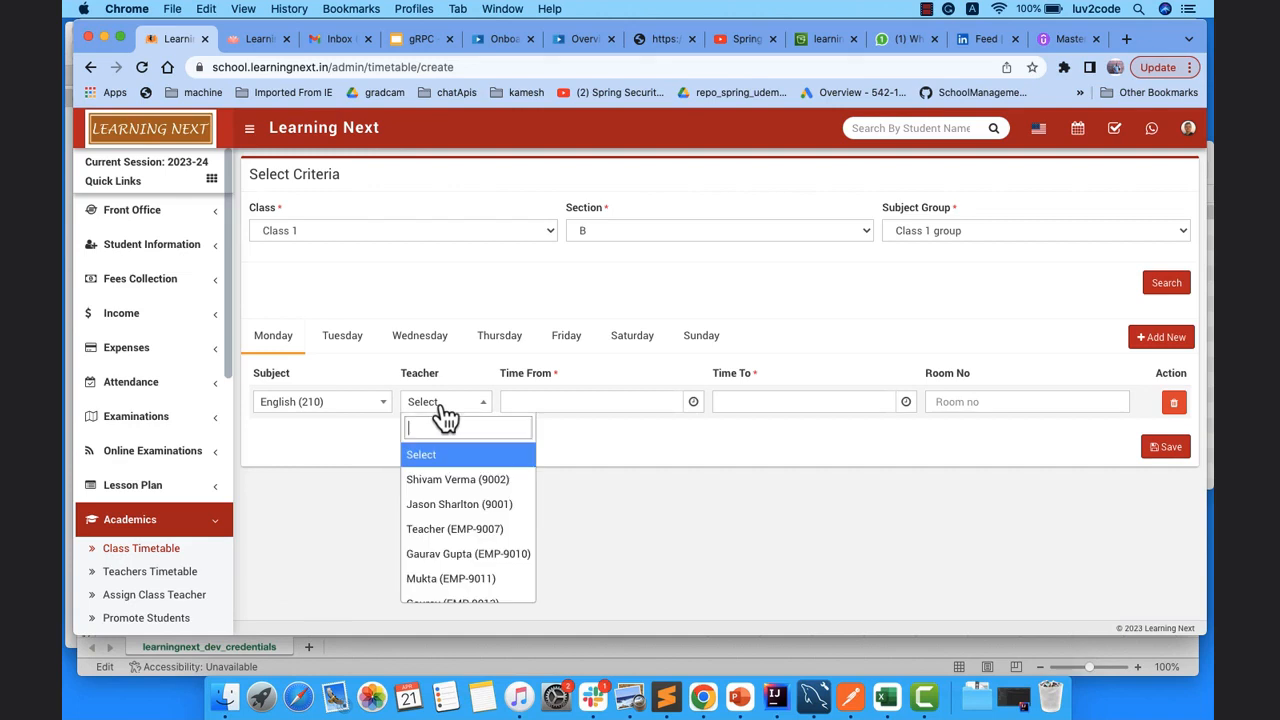
{"action": "left_click", "coordinate": [446, 504]}
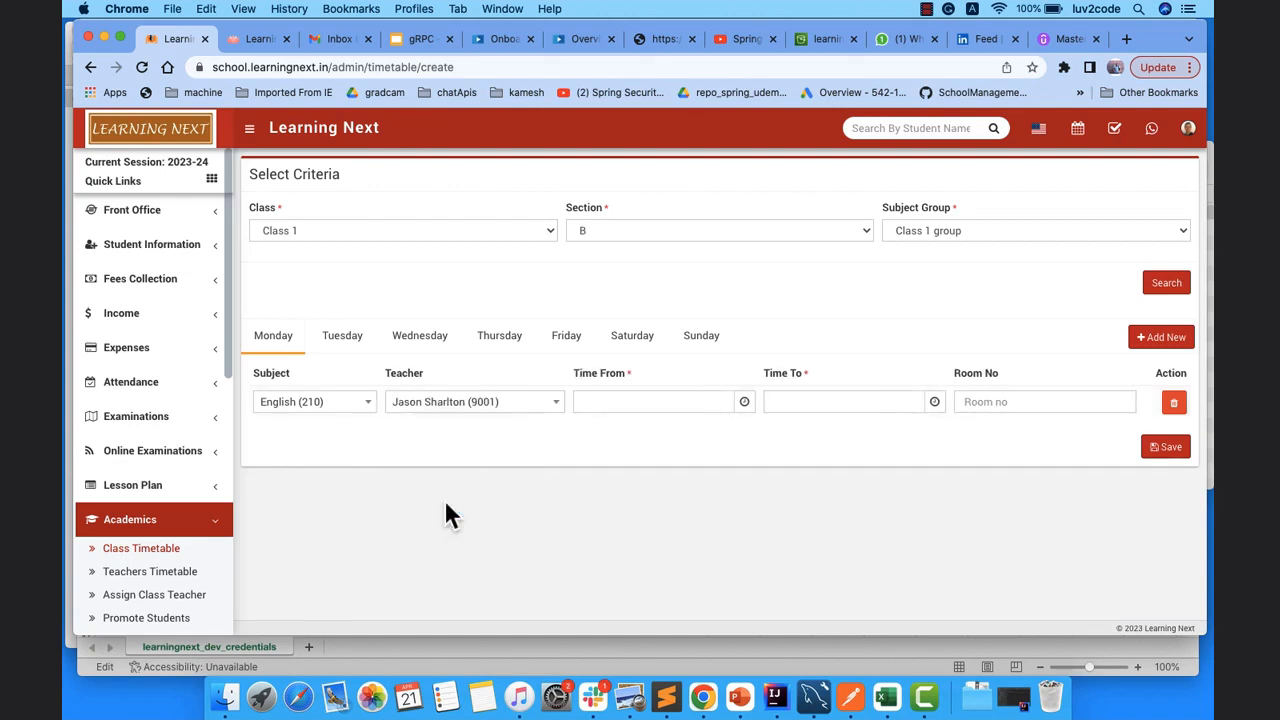
Schedule Monday's English period from 10:00 AM to 10:40 AM in room 201.
{"action": "left_click", "coordinate": [600, 401]}
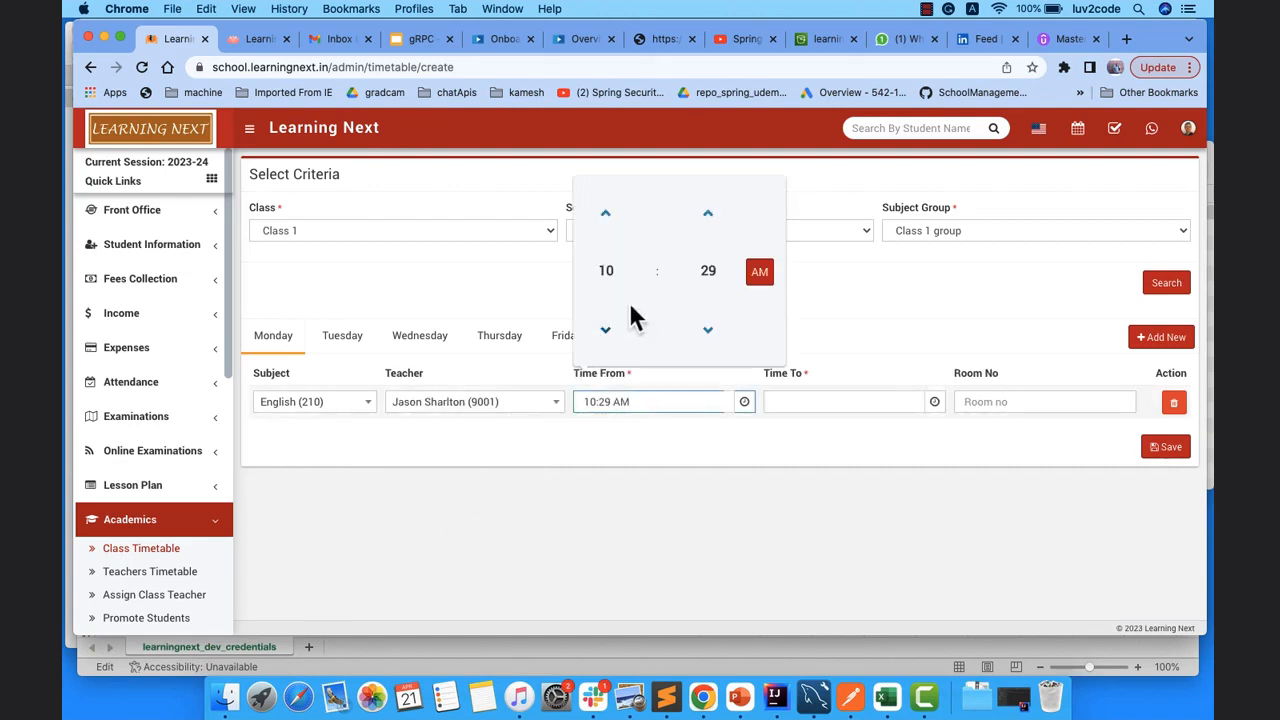
{"action": "left_click", "coordinate": [708, 271]}
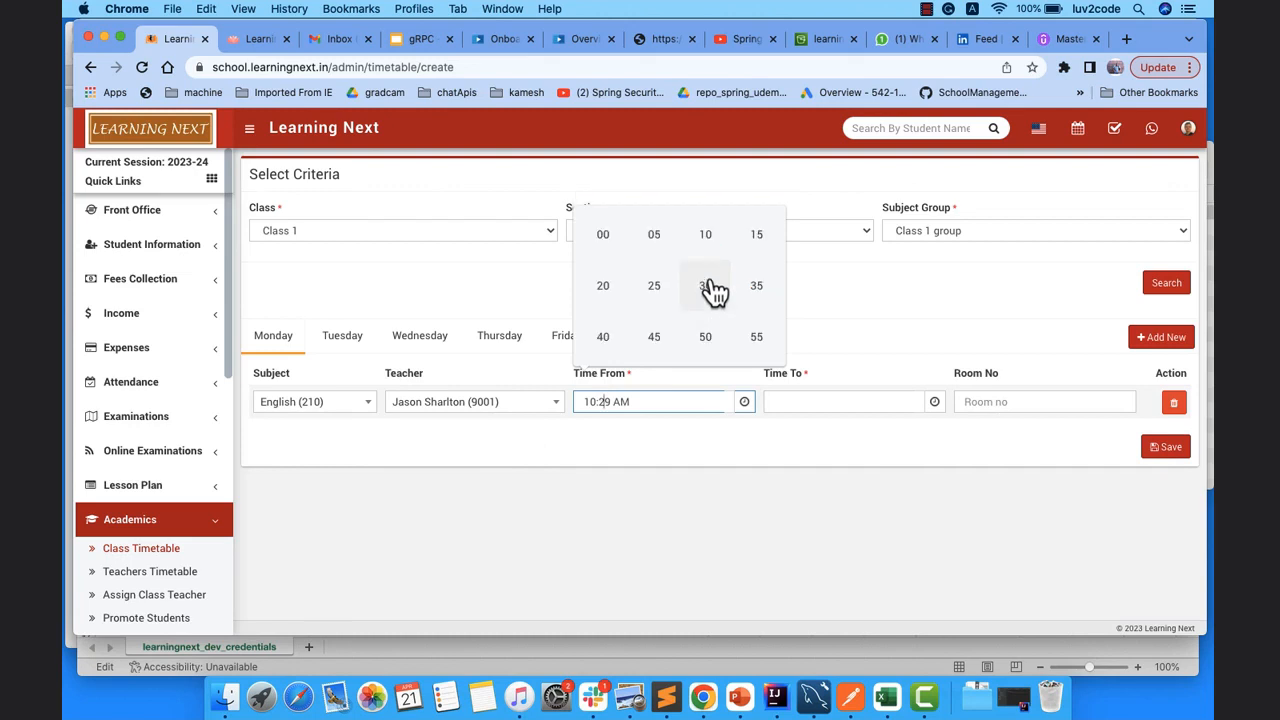
{"action": "left_click", "coordinate": [608, 246]}
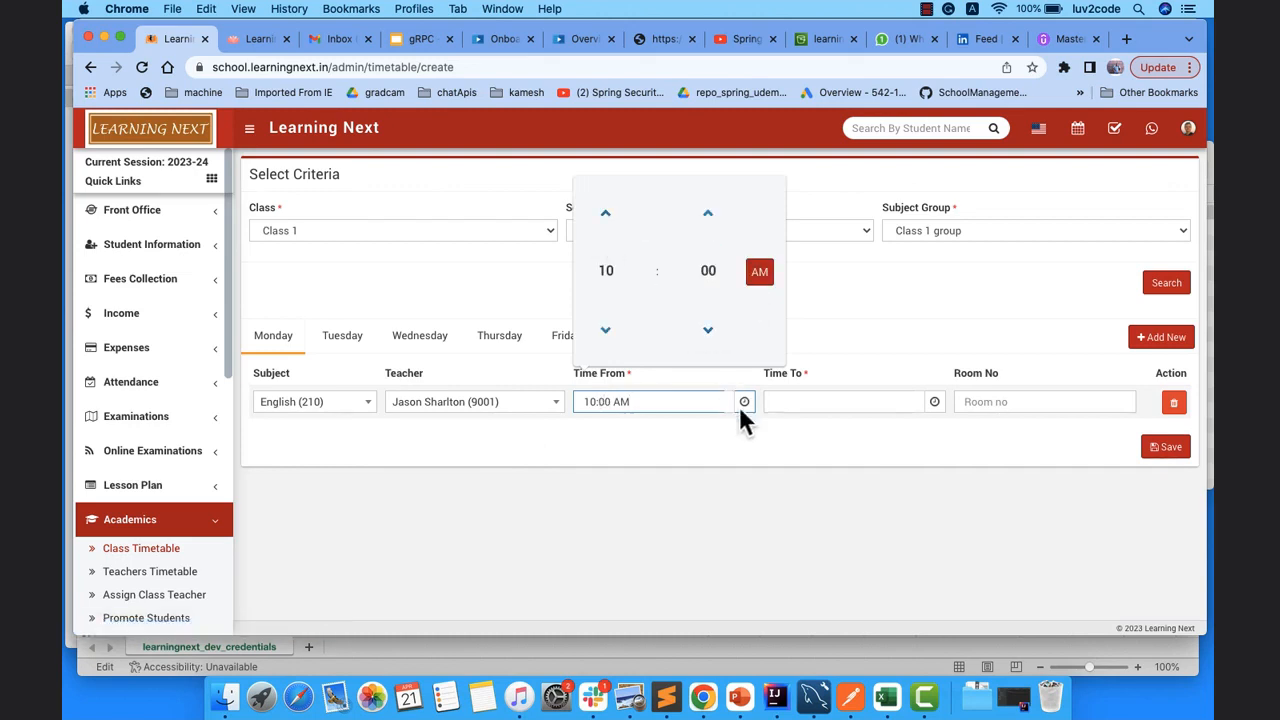
{"action": "left_click", "coordinate": [800, 440]}
{"action": "left_click", "coordinate": [811, 401]}
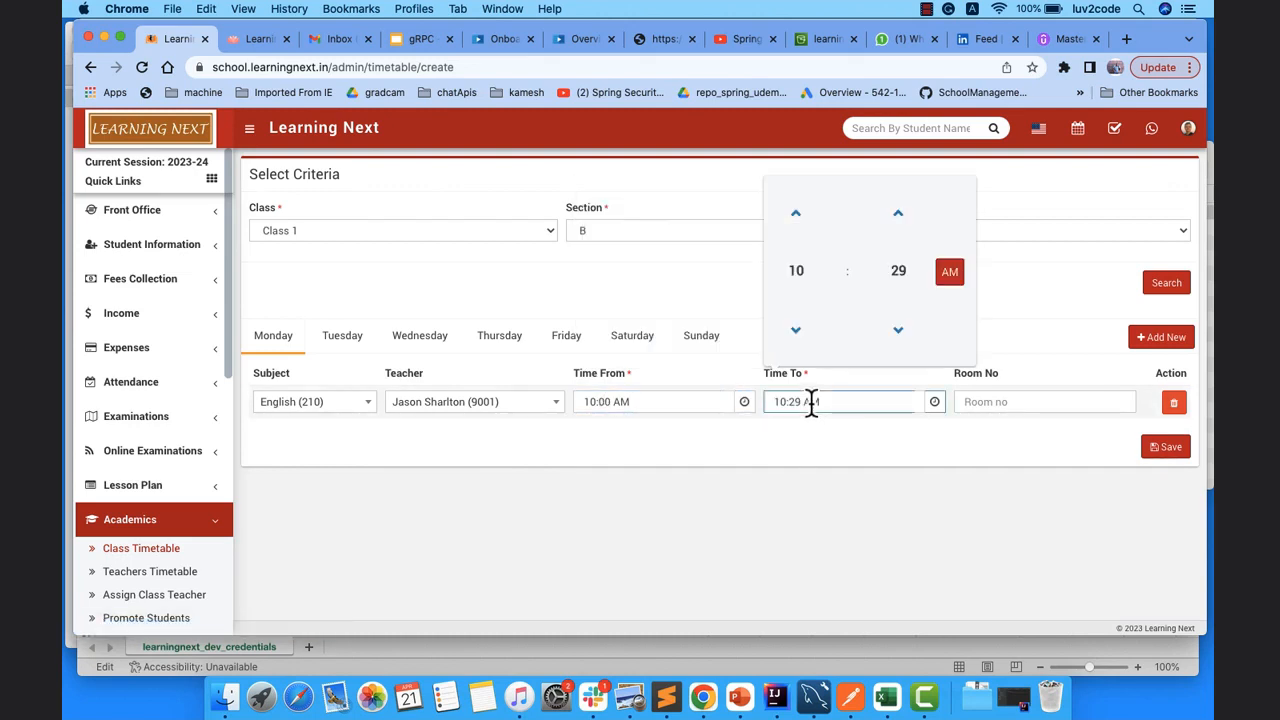
{"action": "left_click", "coordinate": [899, 273]}
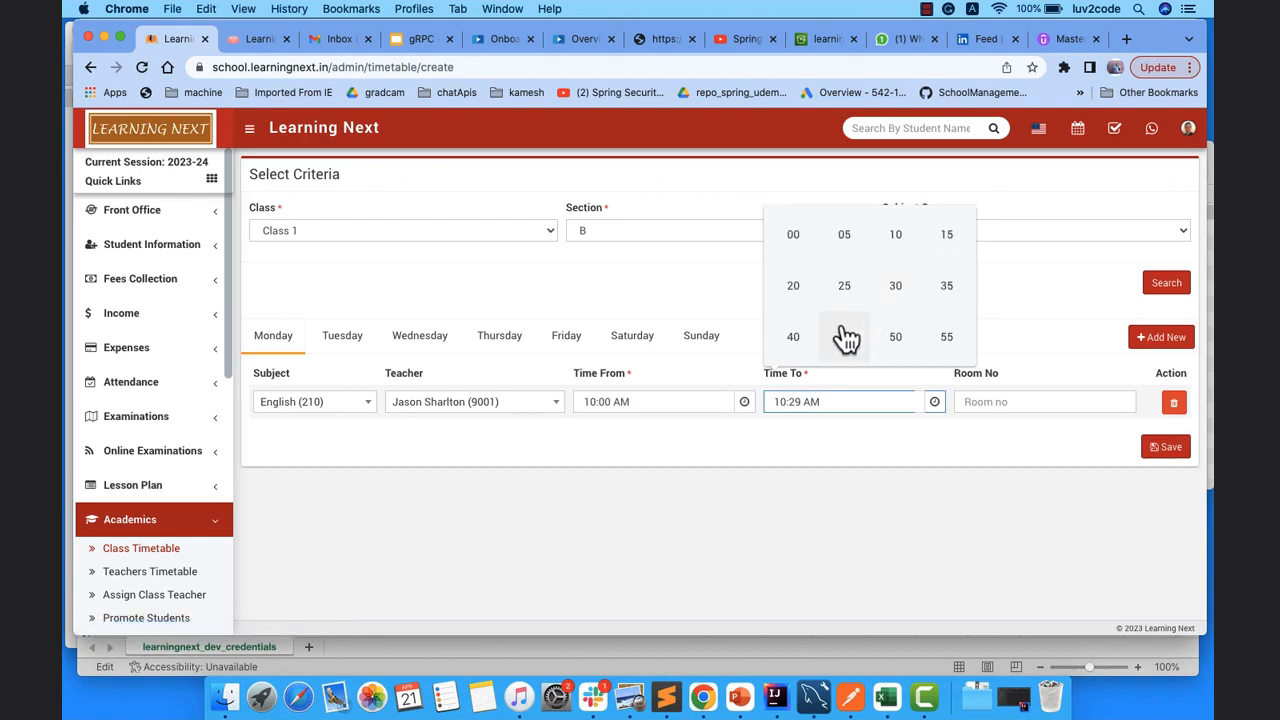
{"action": "left_click", "coordinate": [793, 340]}
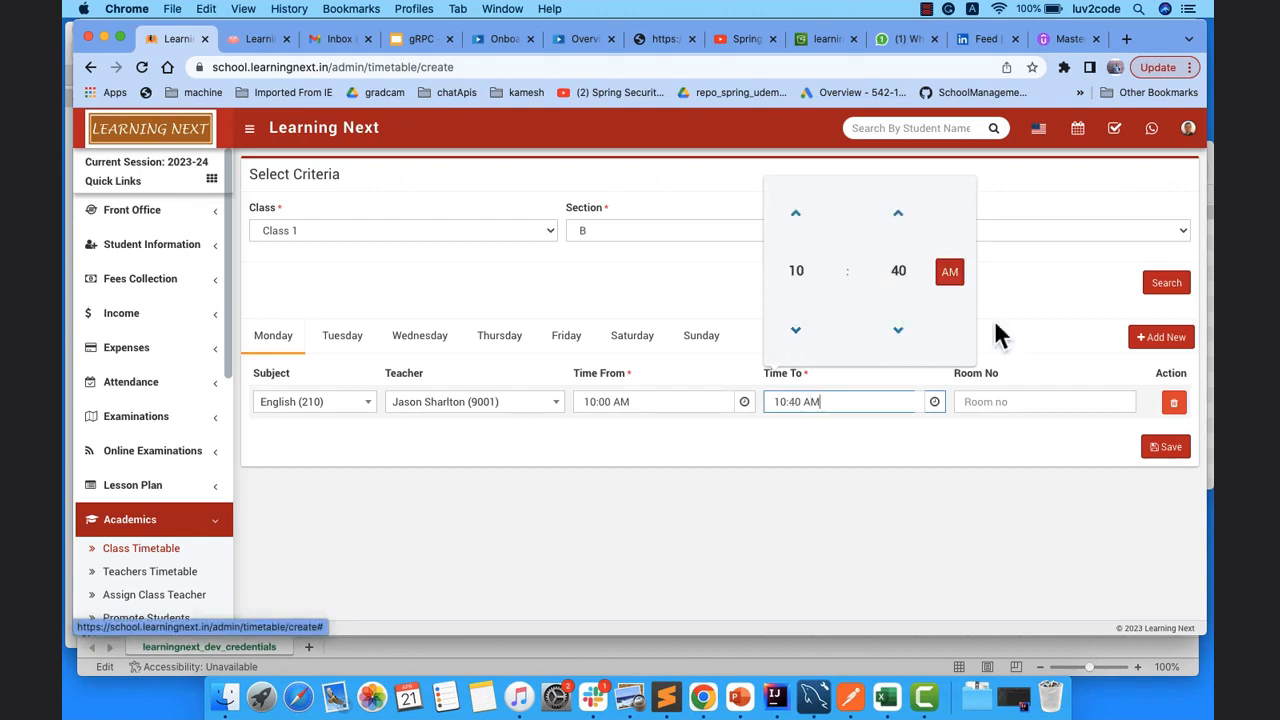
{"action": "left_click", "coordinate": [1048, 293]}
{"action": "left_click", "coordinate": [1007, 402]}
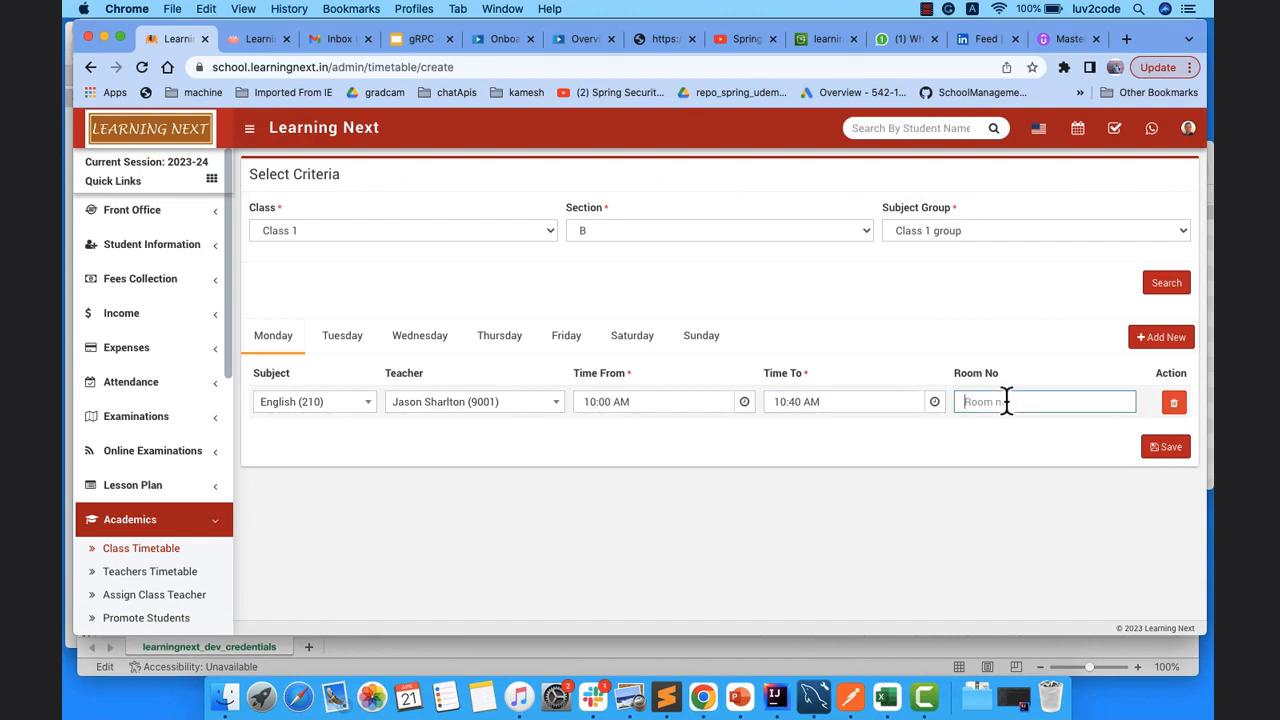
{"action": "type", "text": "201"}
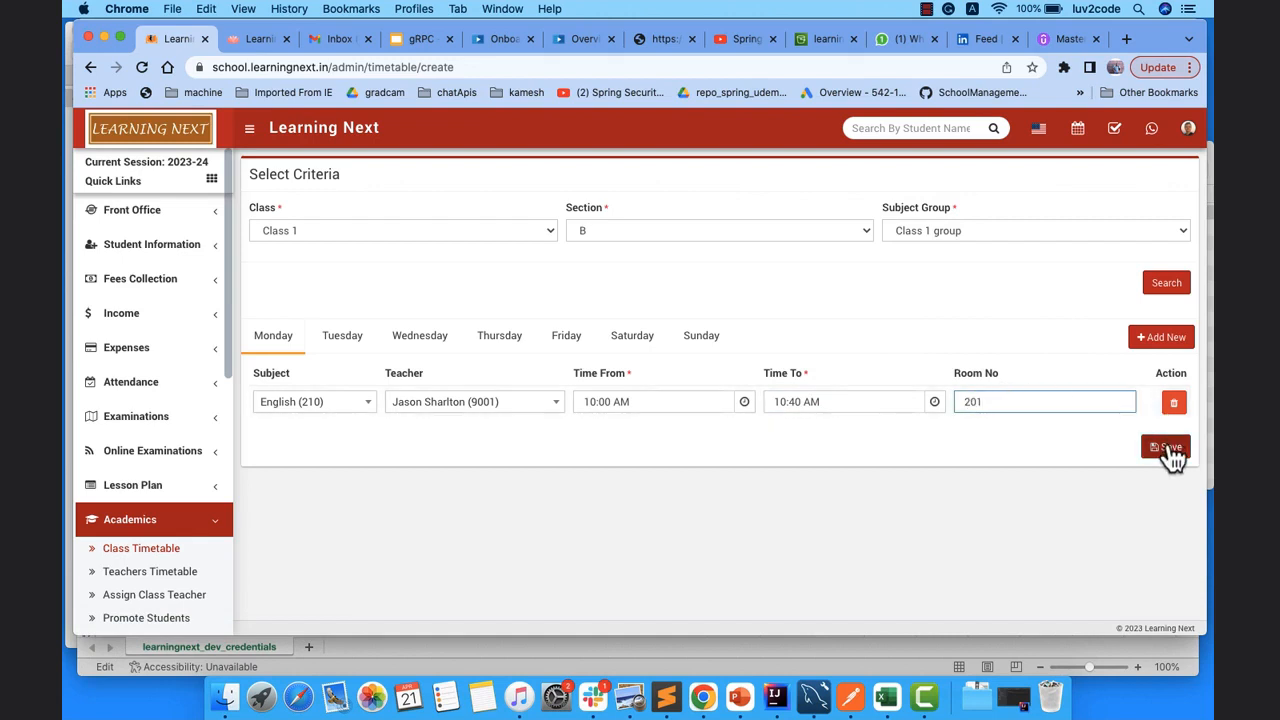
Add a second Monday period for Mathematics (110) with the fifth listed teacher.
{"action": "left_click", "coordinate": [1166, 340]}
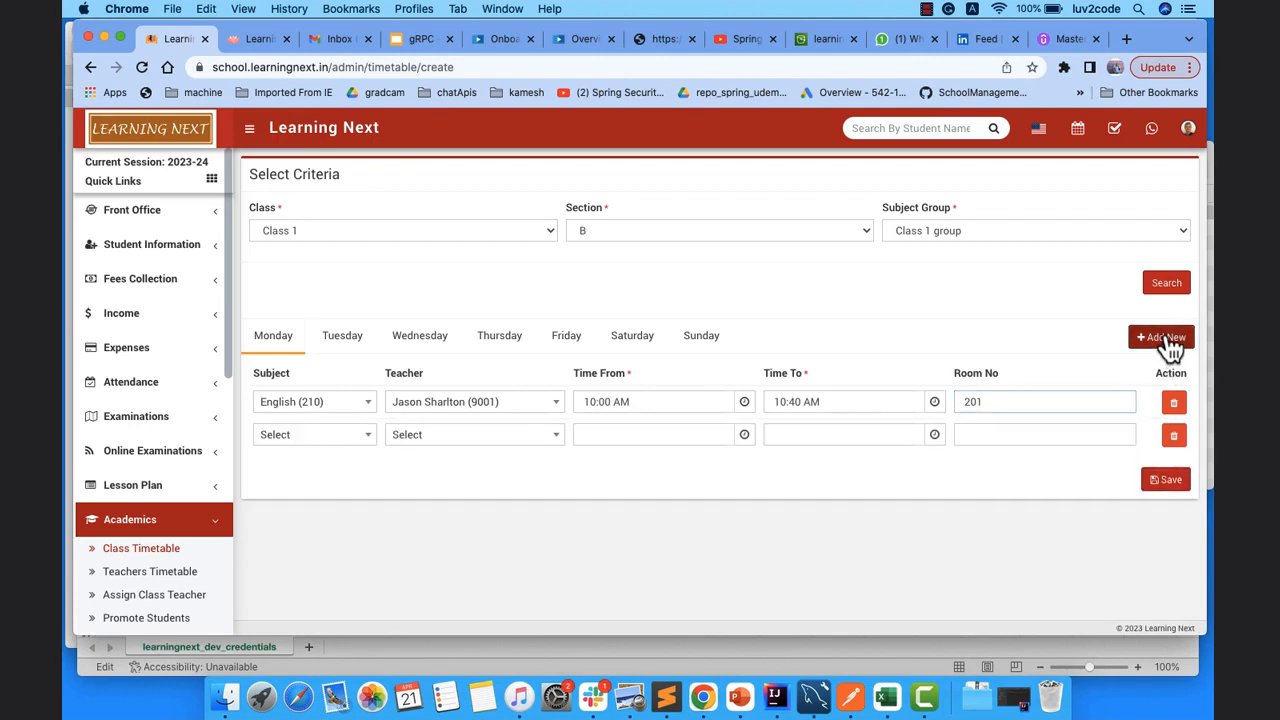
{"action": "left_click", "coordinate": [299, 436]}
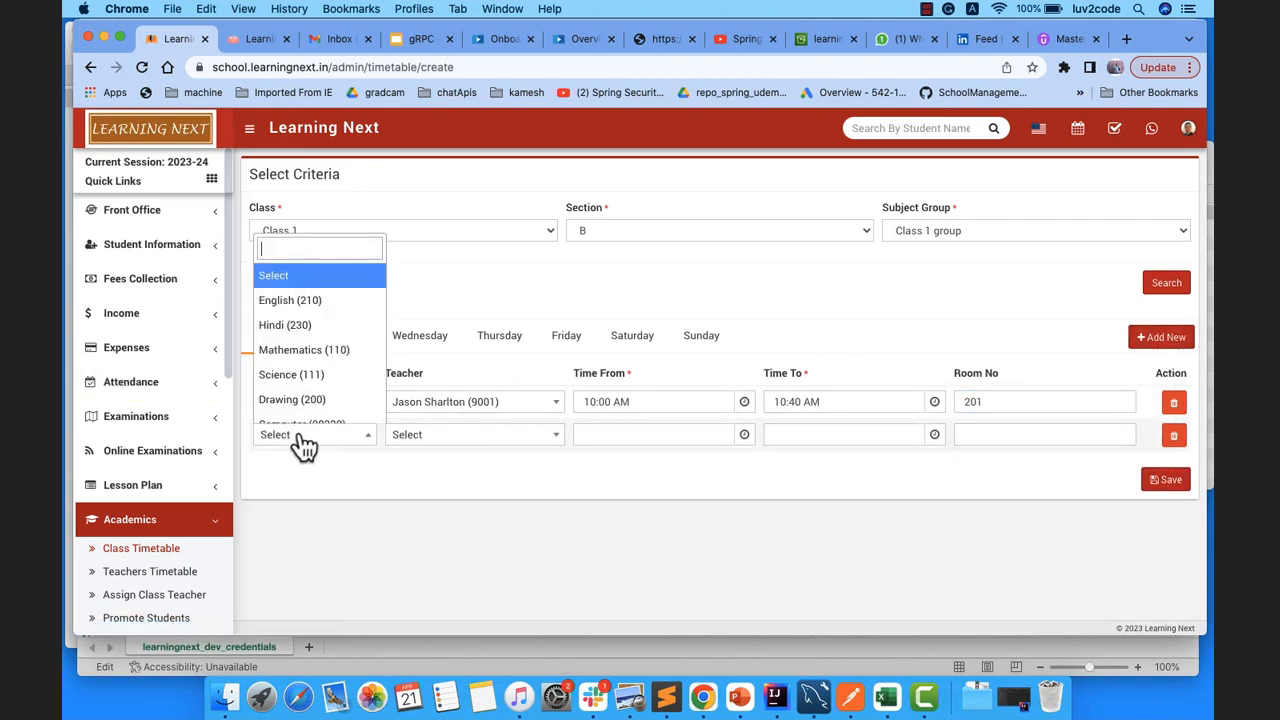
{"action": "left_click", "coordinate": [298, 350]}
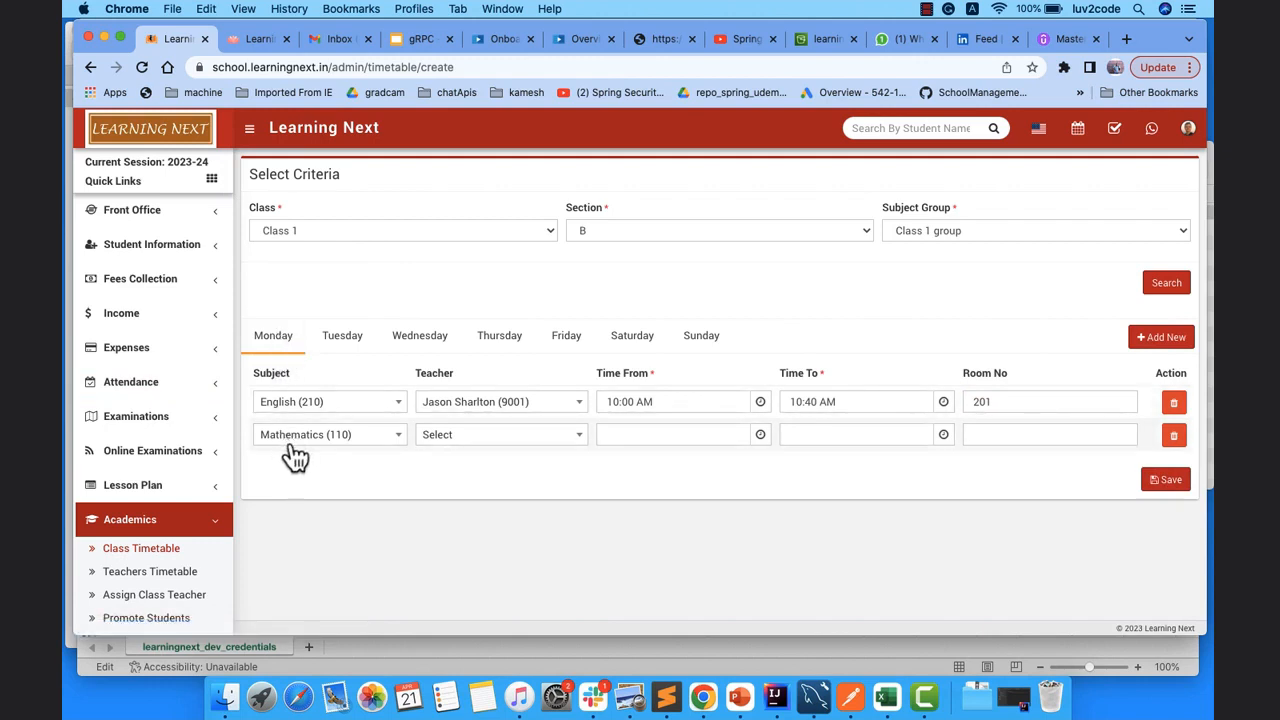
{"action": "left_click", "coordinate": [462, 436]}
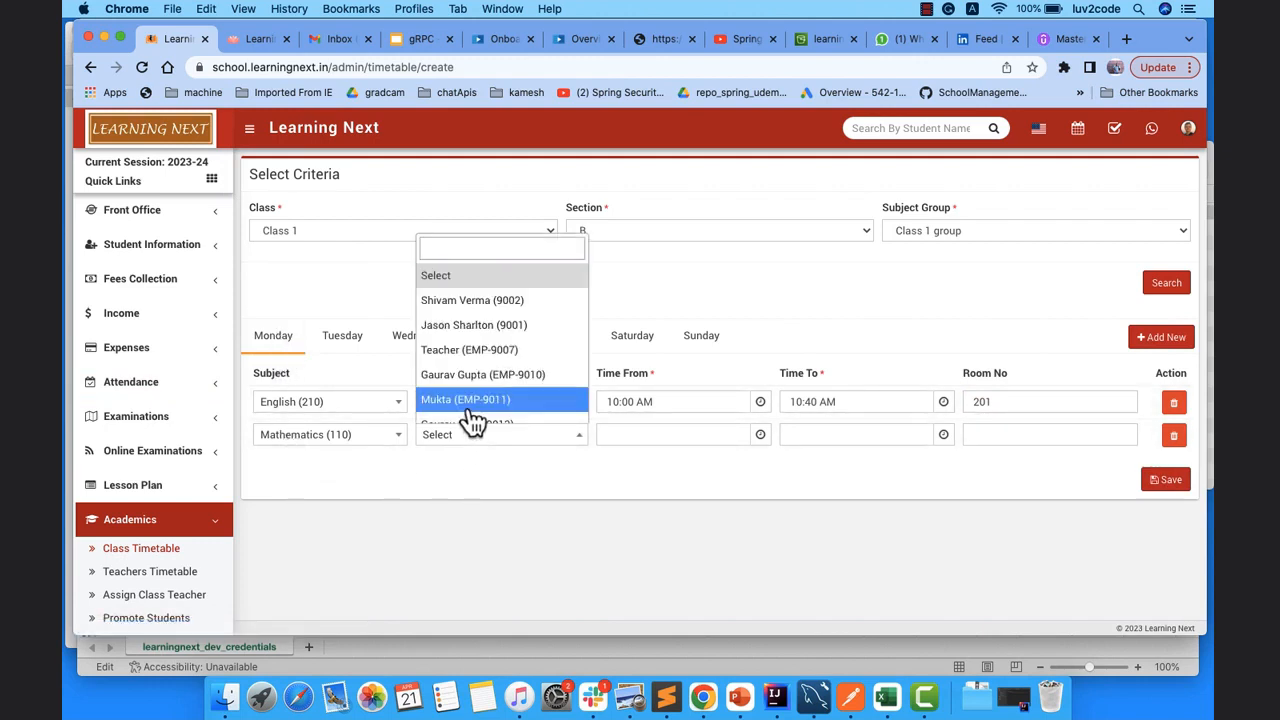
{"action": "left_click", "coordinate": [472, 408]}
Set both the start and end time of Monday's Mathematics period to 10:45 AM.
{"action": "left_click", "coordinate": [636, 436]}
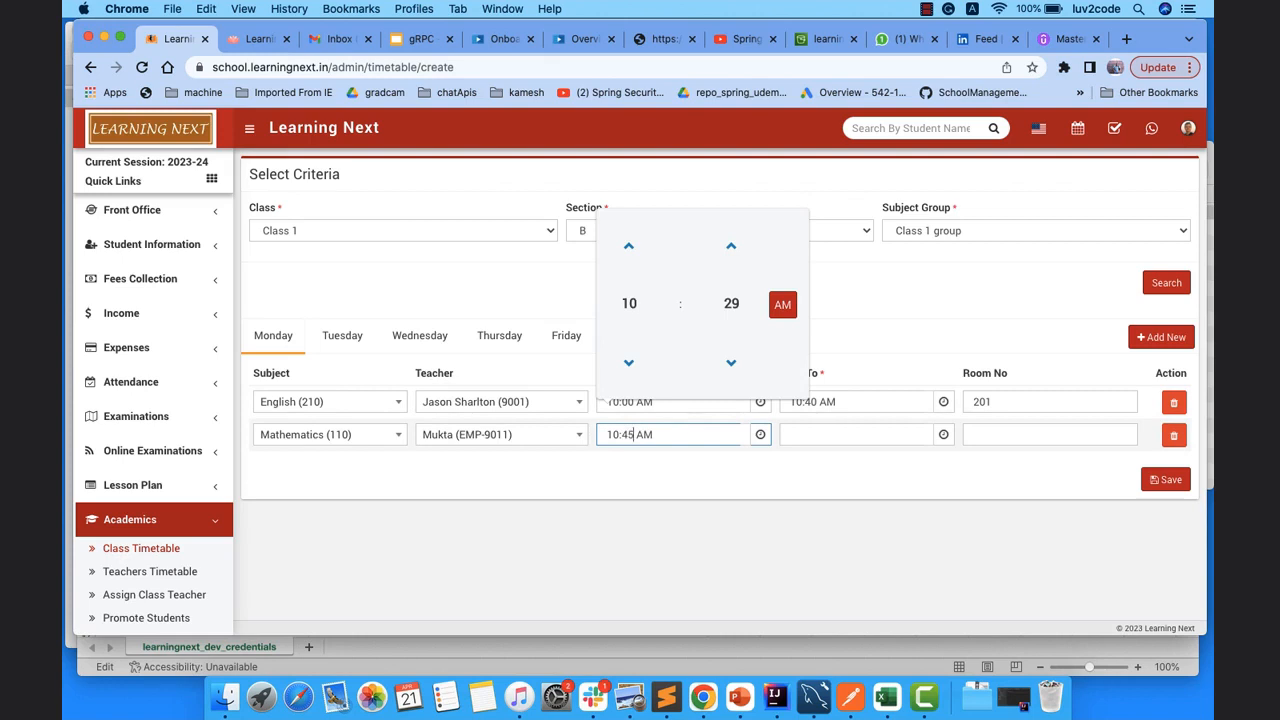
{"action": "left_click", "coordinate": [820, 434]}
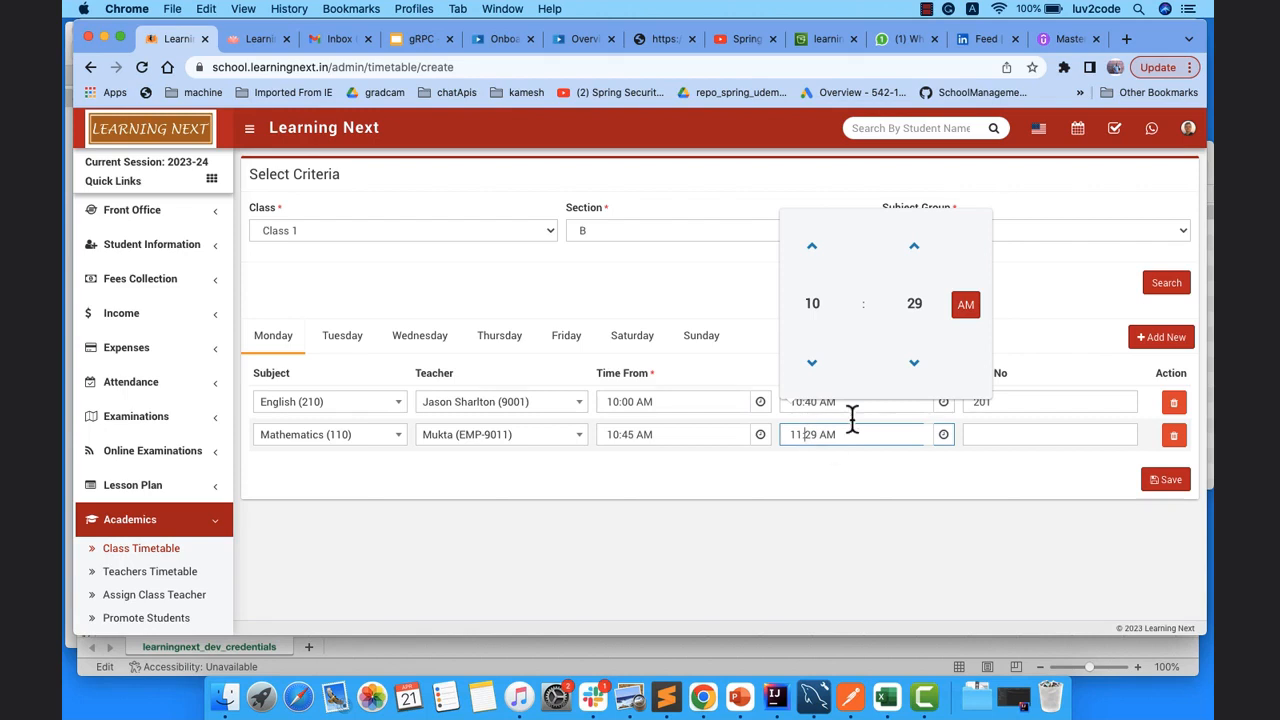
{"action": "left_click", "coordinate": [914, 306]}
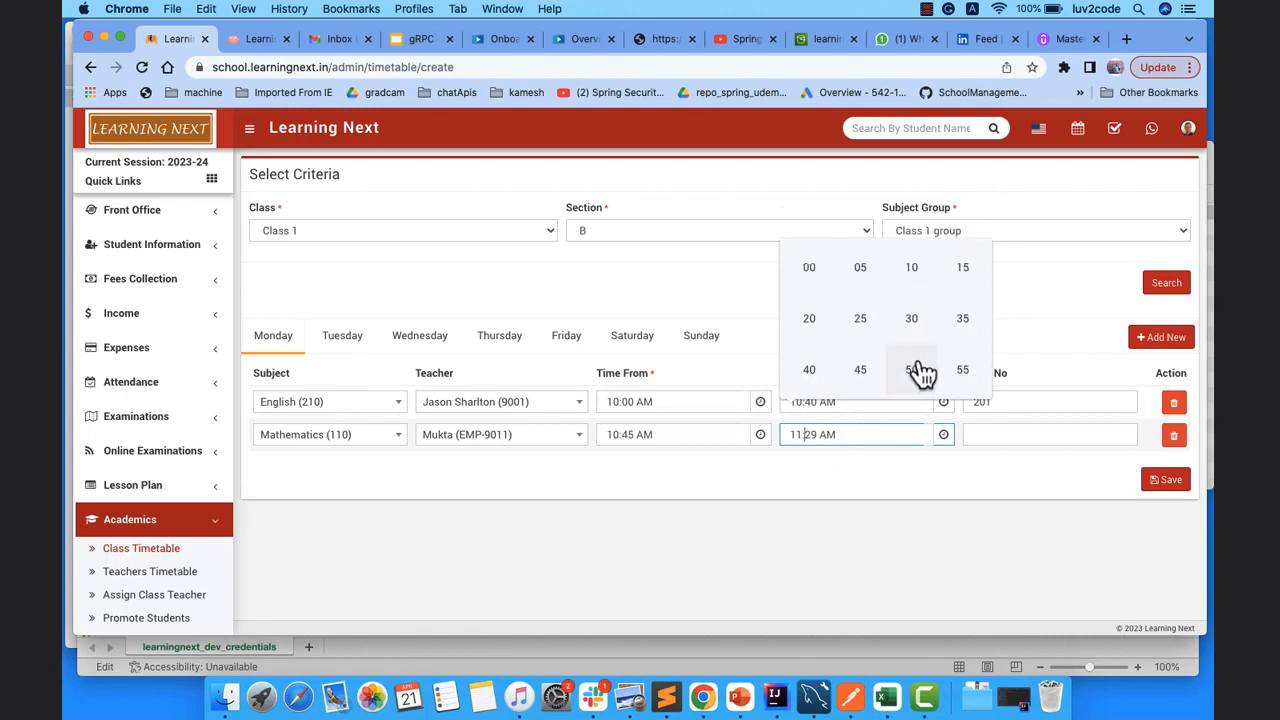
{"action": "left_click", "coordinate": [858, 369]}
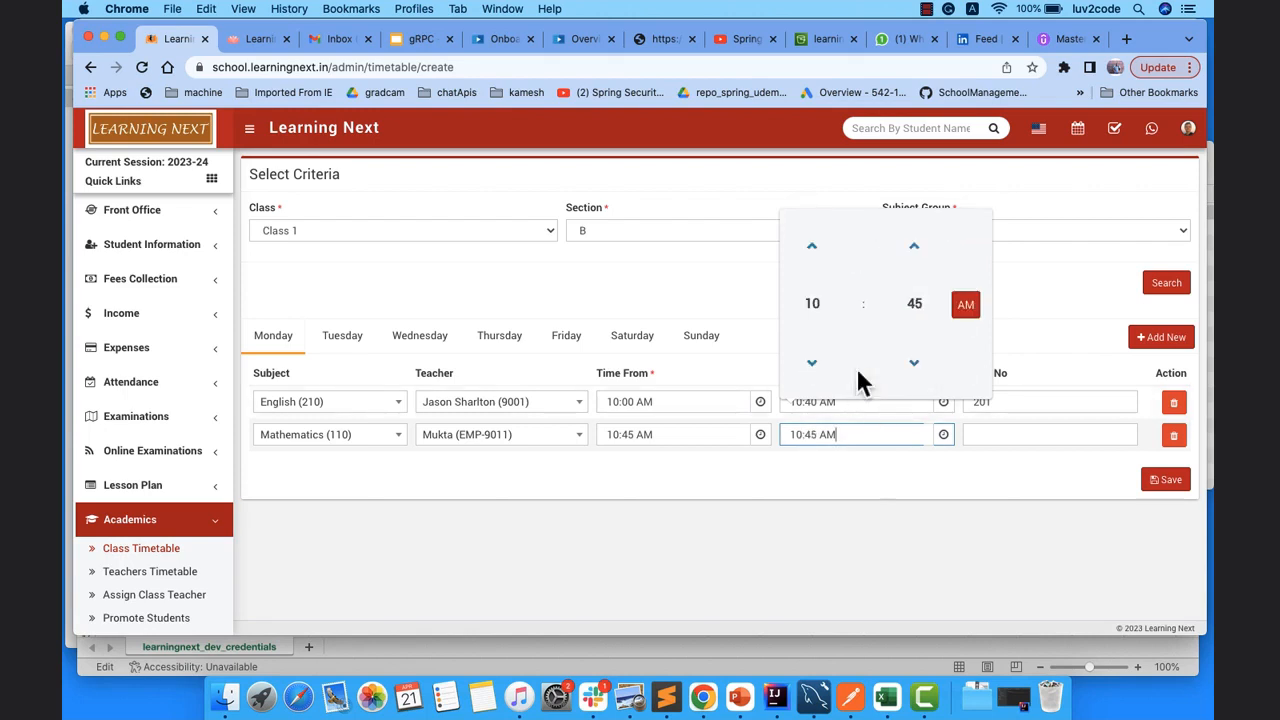
{"action": "left_click", "coordinate": [868, 486]}
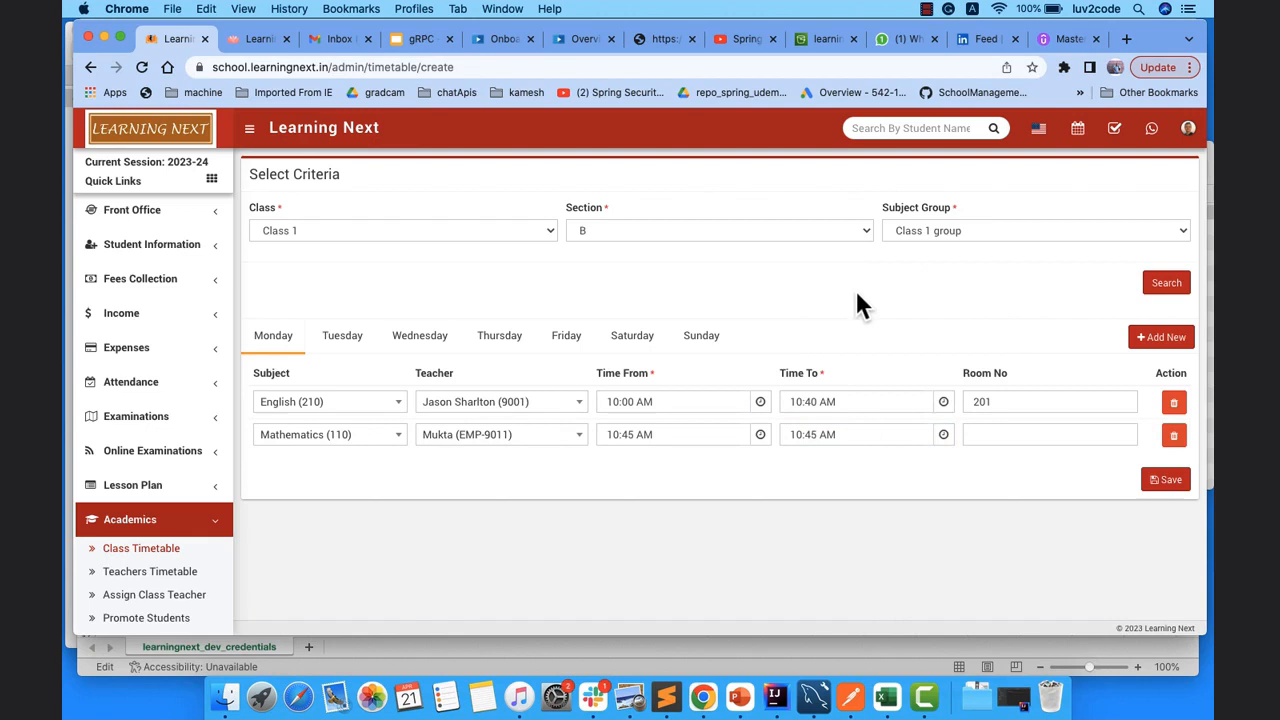
Review the Class 1, section B timetable entries for each day from Monday to Saturday.
{"action": "left_click", "coordinate": [566, 335]}
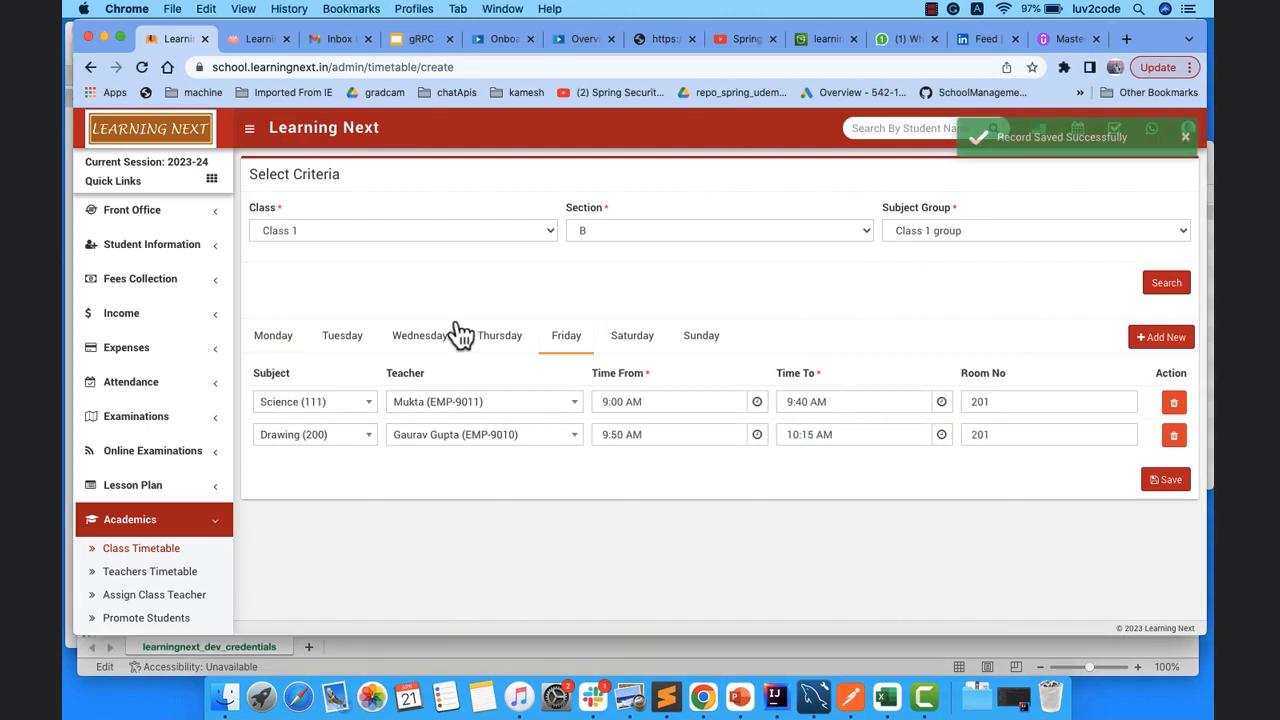
{"action": "left_click", "coordinate": [285, 340]}
{"action": "left_click", "coordinate": [346, 340]}
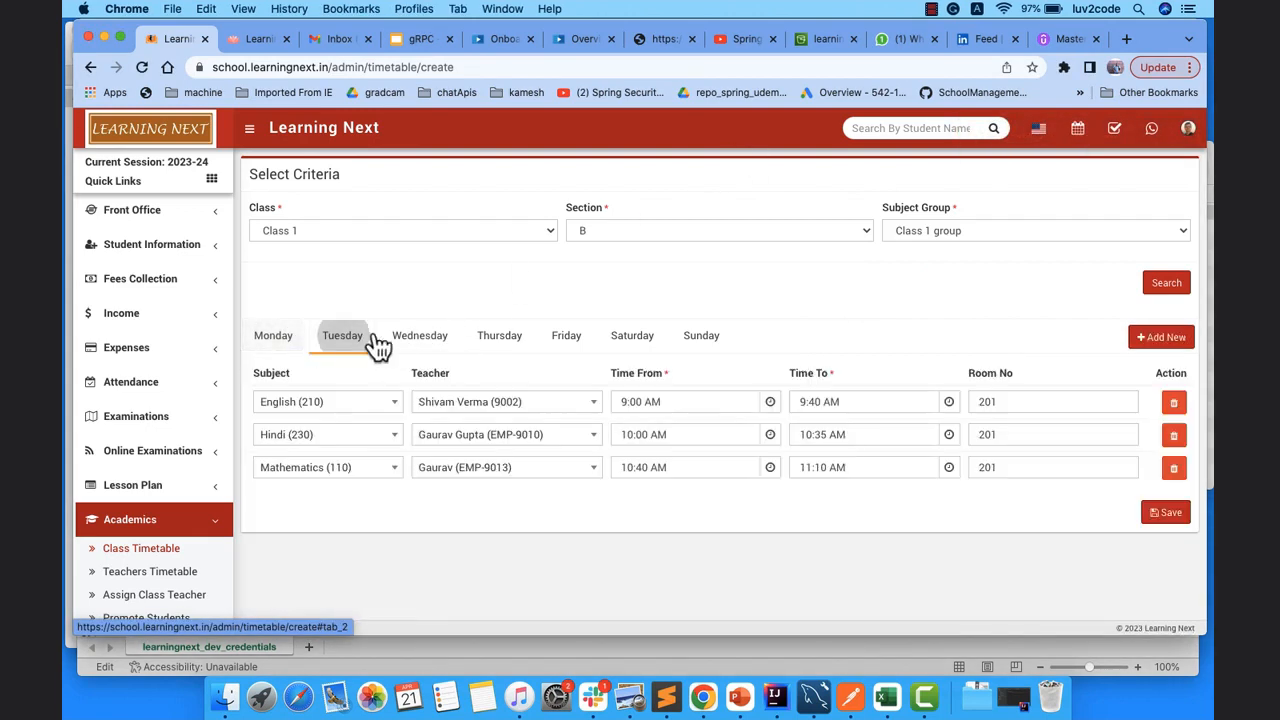
{"action": "left_click", "coordinate": [420, 340]}
{"action": "left_click", "coordinate": [500, 340]}
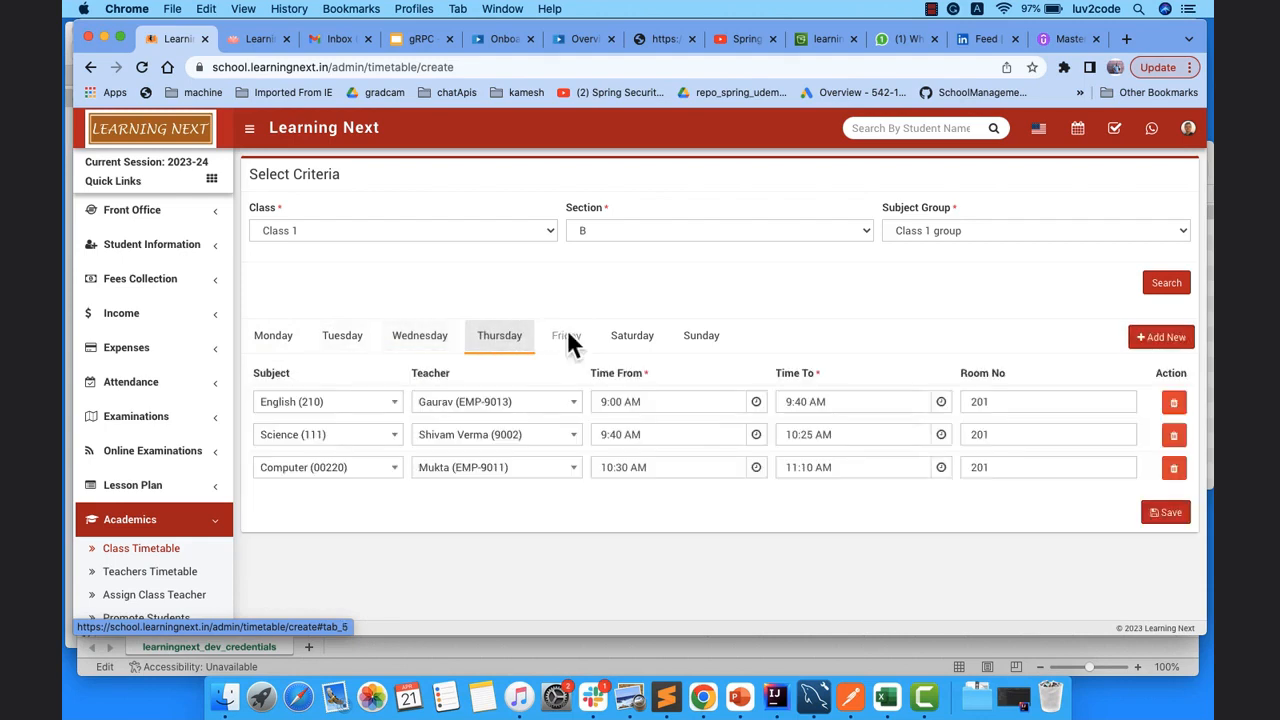
{"action": "left_click", "coordinate": [568, 338]}
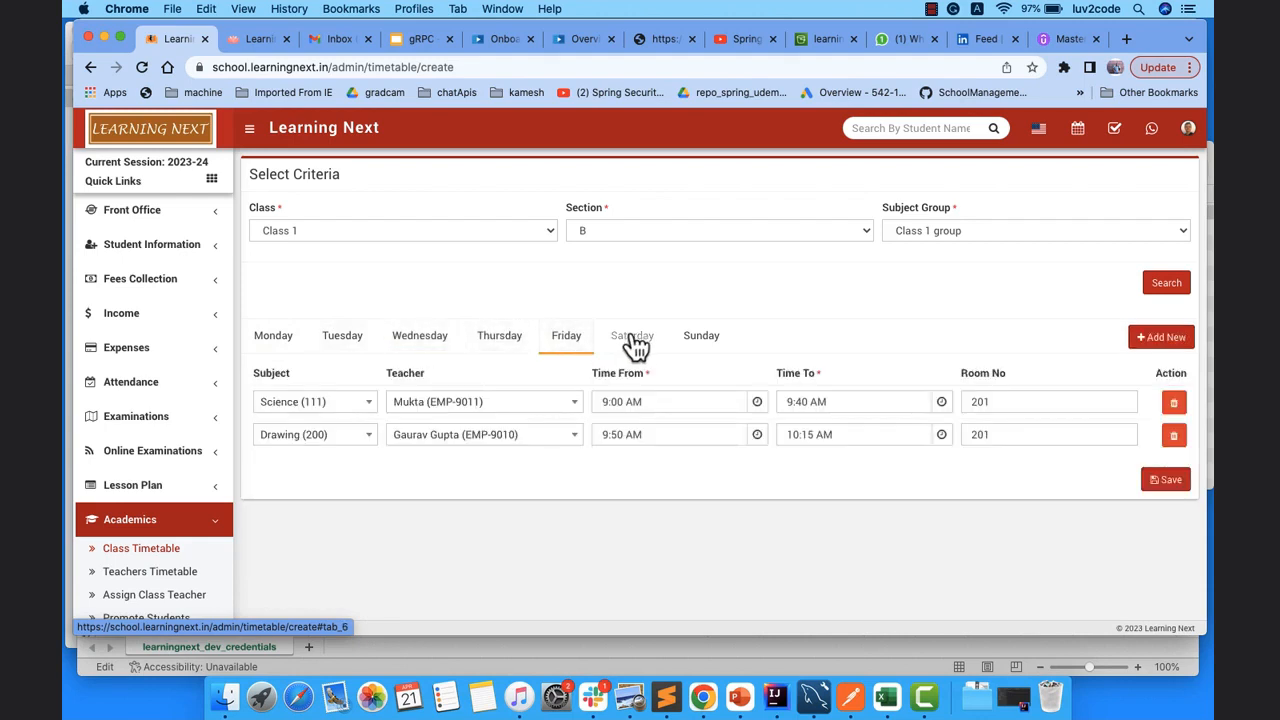
{"action": "left_click", "coordinate": [633, 340]}
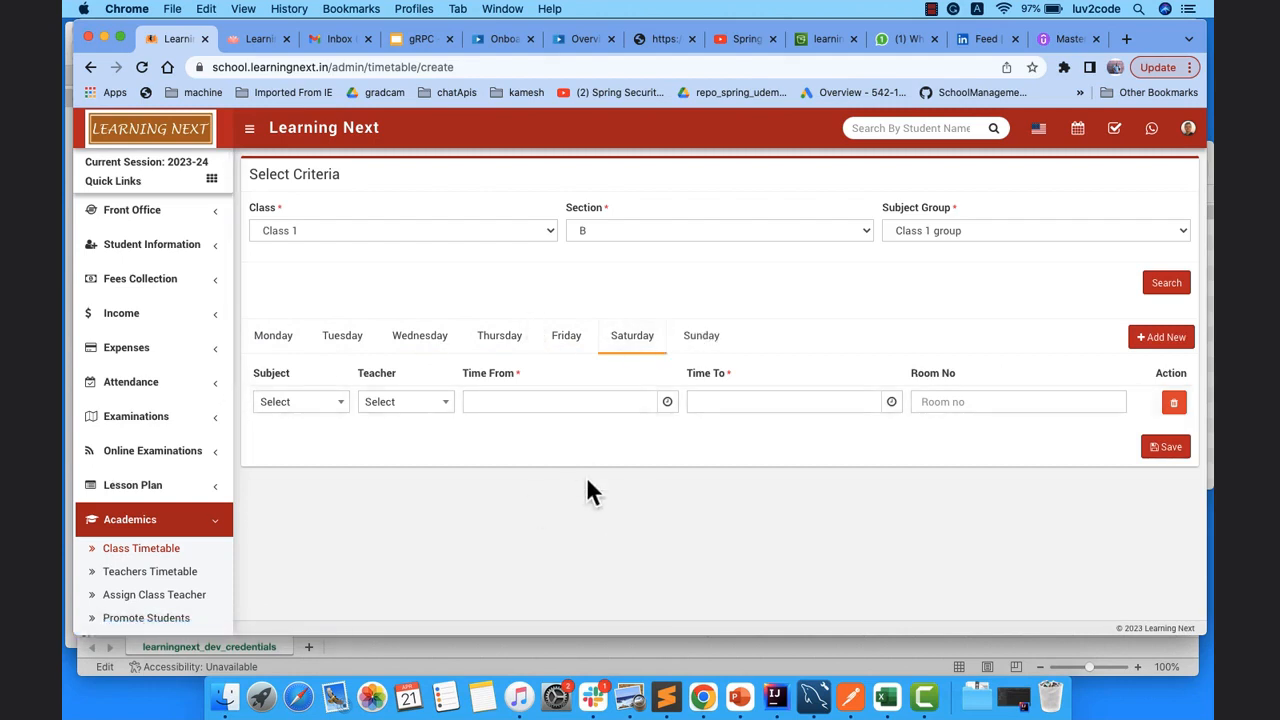
Reload the timetable for Class 1, section B with the Class 1 group and review Monday's periods.
{"action": "scroll", "coordinate": [588, 498], "scroll_direction": "down", "scroll_amount": 1}
{"action": "scroll", "coordinate": [585, 502], "scroll_direction": "up", "scroll_amount": 1}
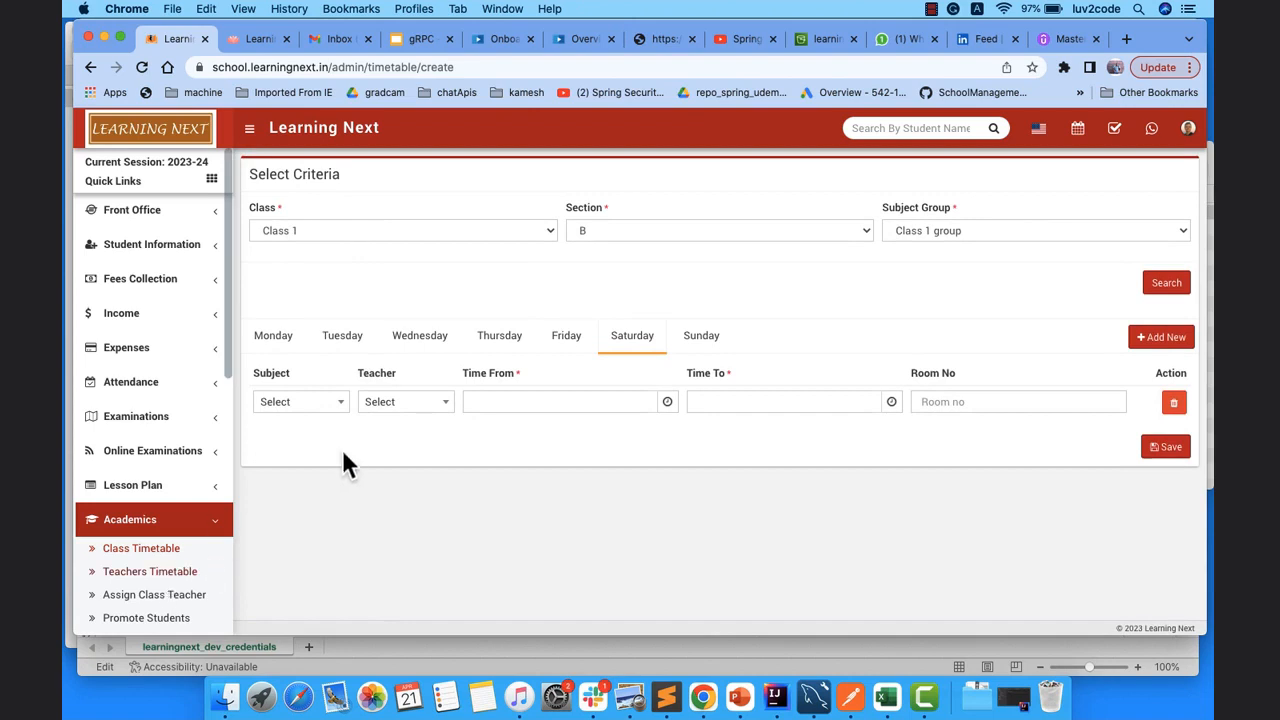
{"action": "left_click", "coordinate": [343, 226]}
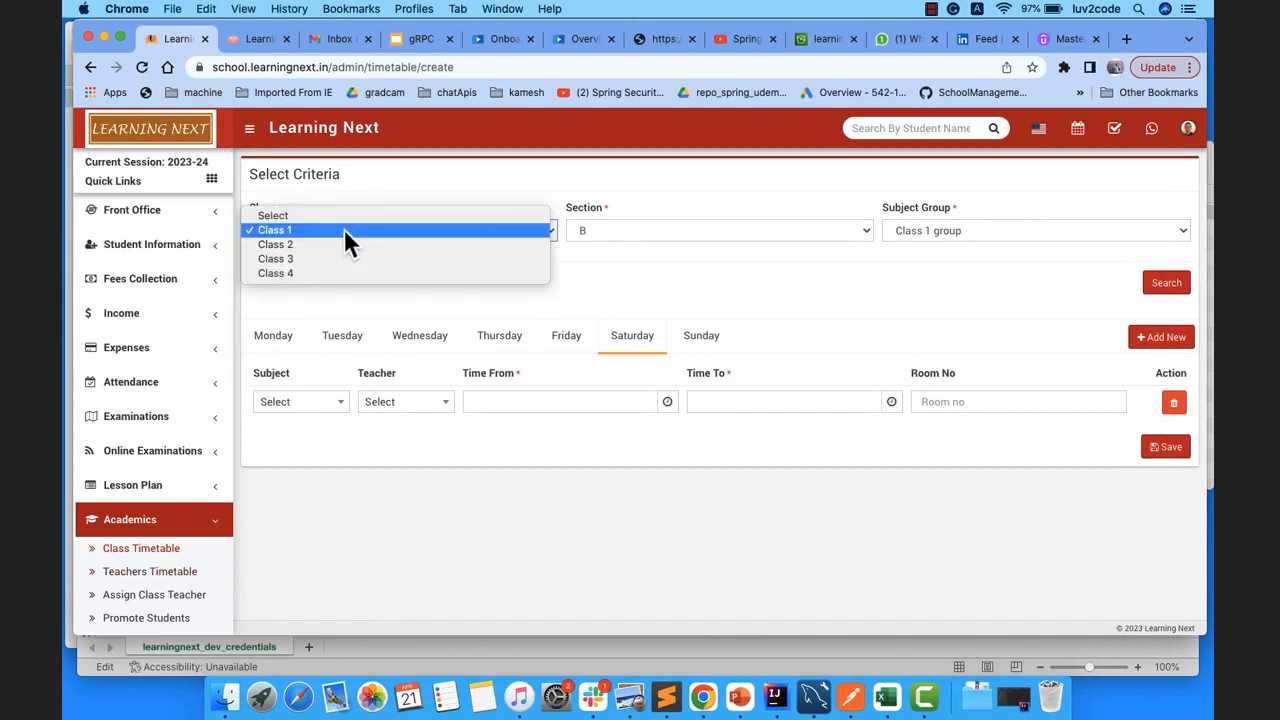
{"action": "left_click", "coordinate": [344, 231]}
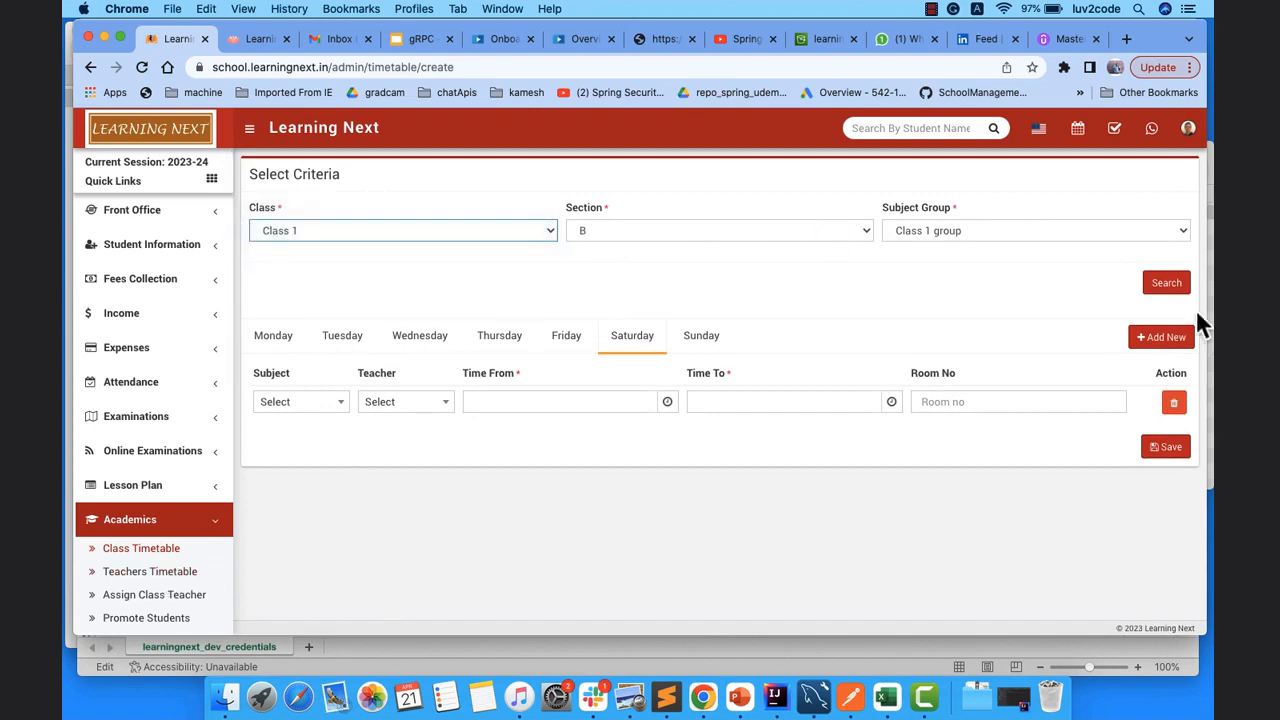
{"action": "left_click", "coordinate": [1166, 287]}
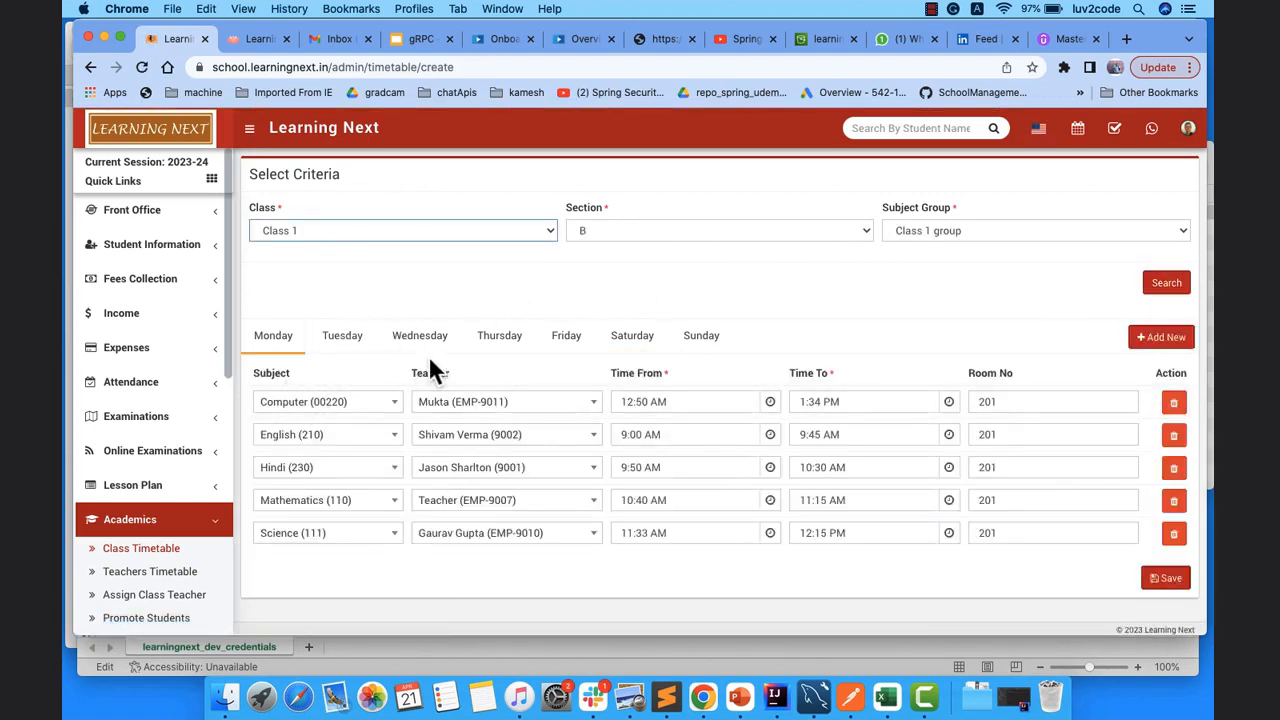
{"action": "scroll", "coordinate": [338, 565], "scroll_direction": "down", "scroll_amount": 1}
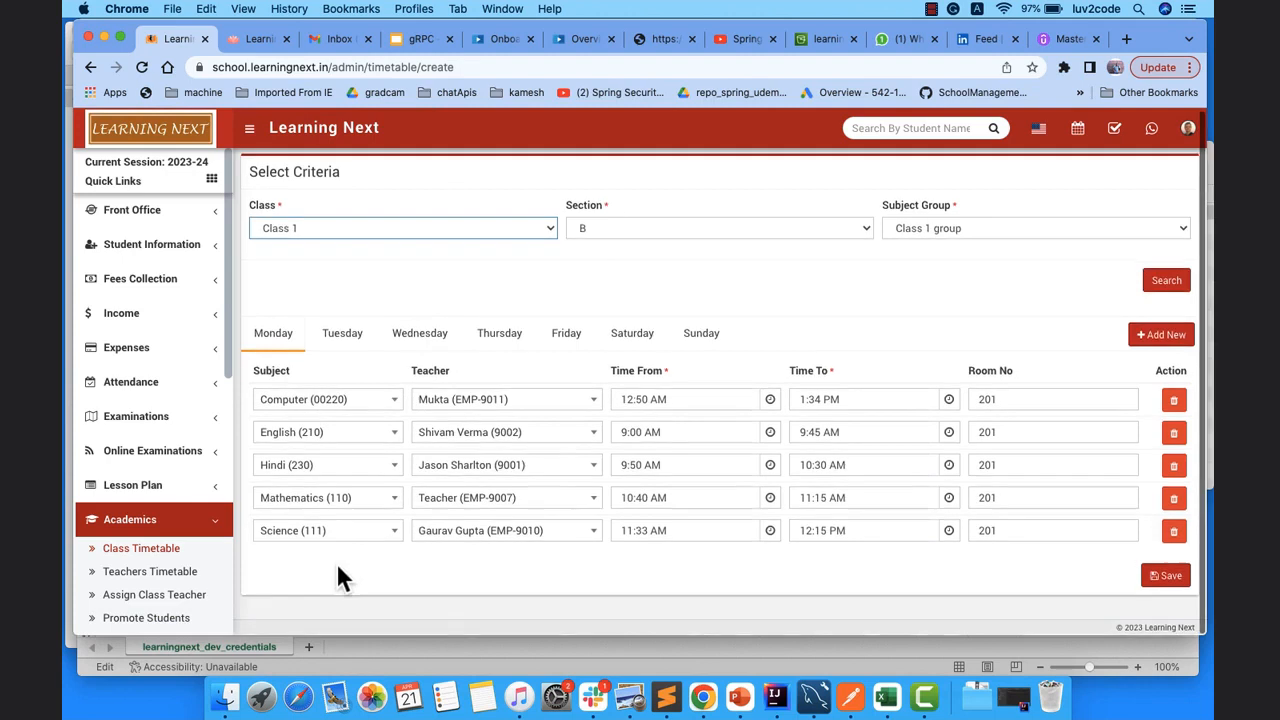
Look up the first listed teacher's timetable and check the subjects scheduled on each day.
{"action": "left_click_drag", "start_coordinate": [222, 363], "coordinate": [226, 428]}
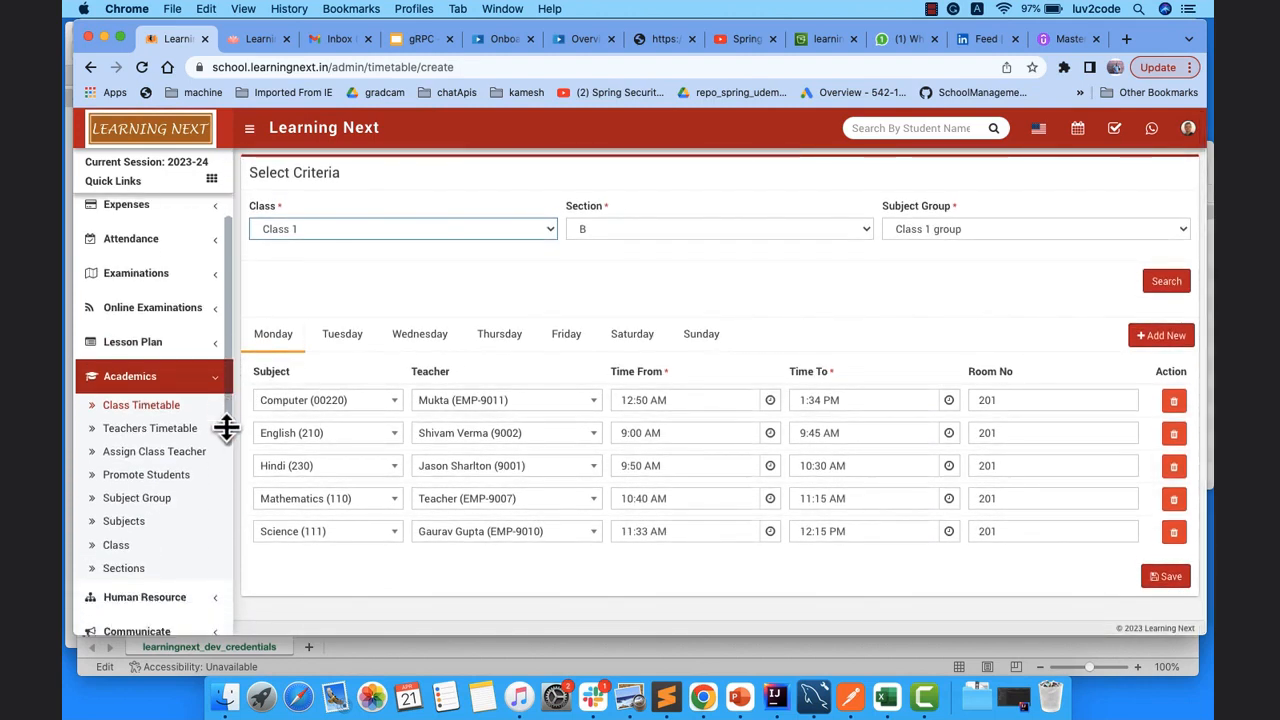
{"action": "left_click", "coordinate": [138, 432]}
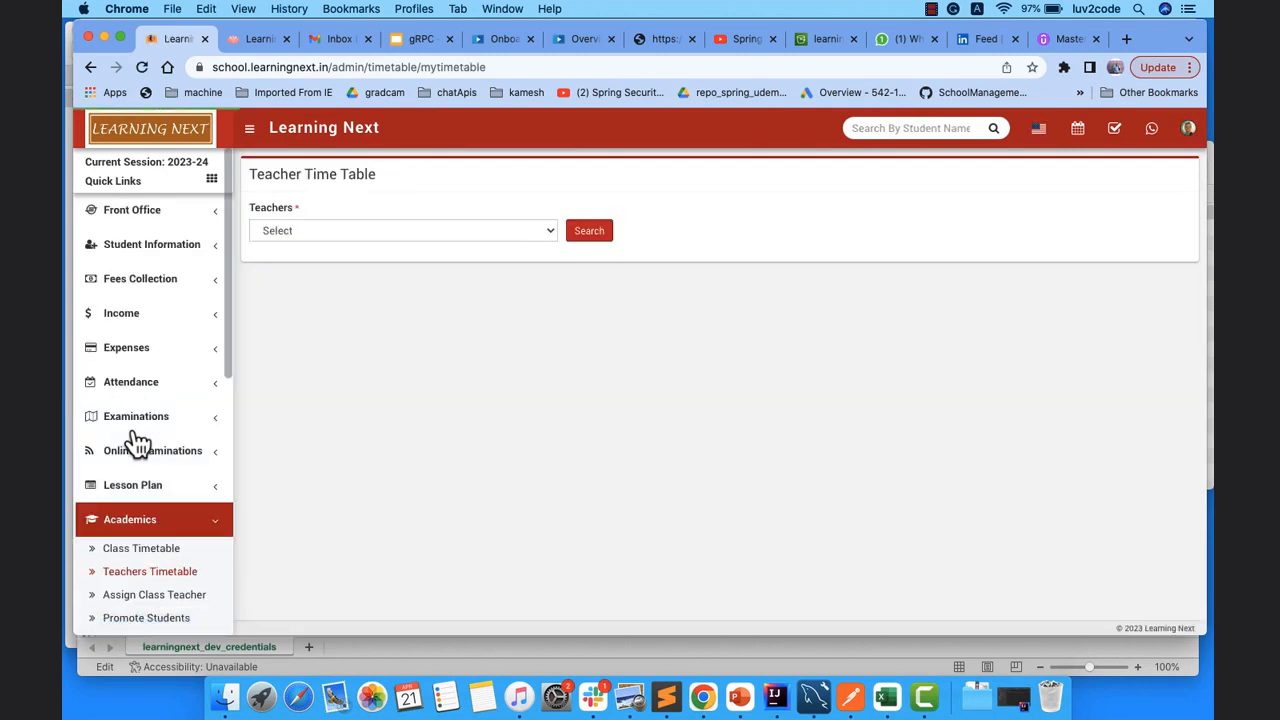
{"action": "left_click", "coordinate": [408, 229]}
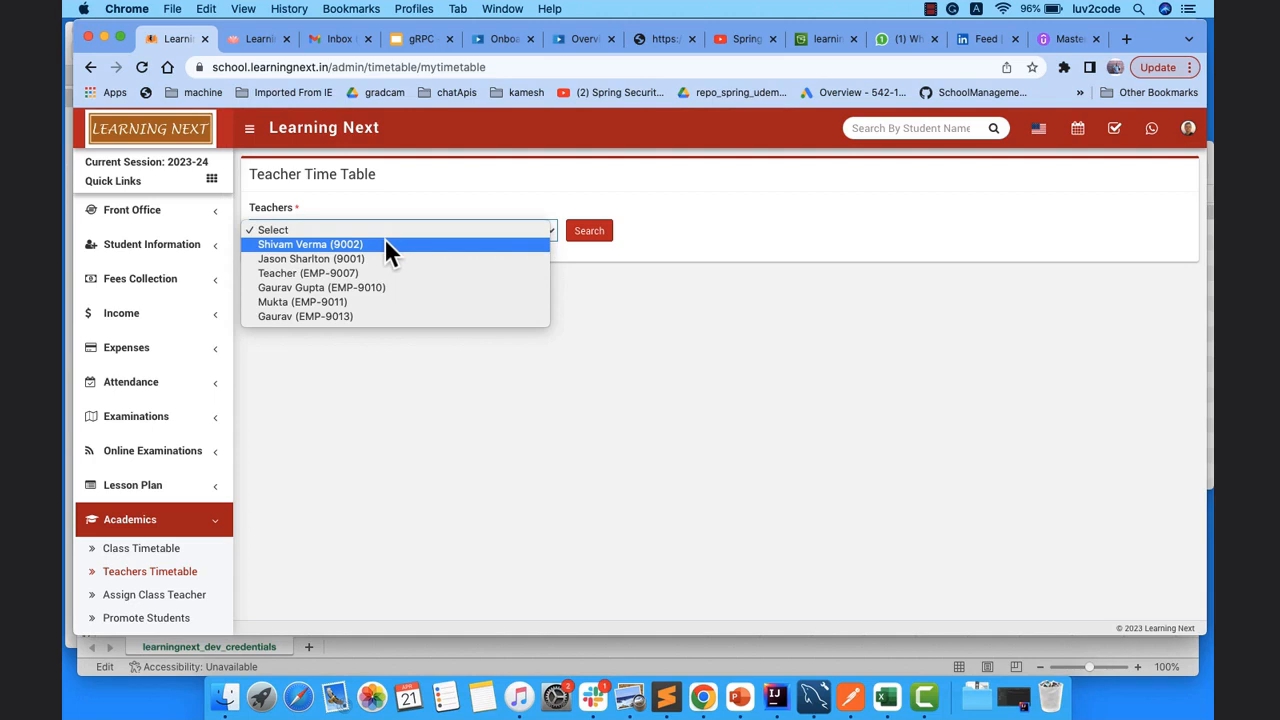
{"action": "left_click", "coordinate": [386, 244]}
{"action": "left_click", "coordinate": [592, 238]}
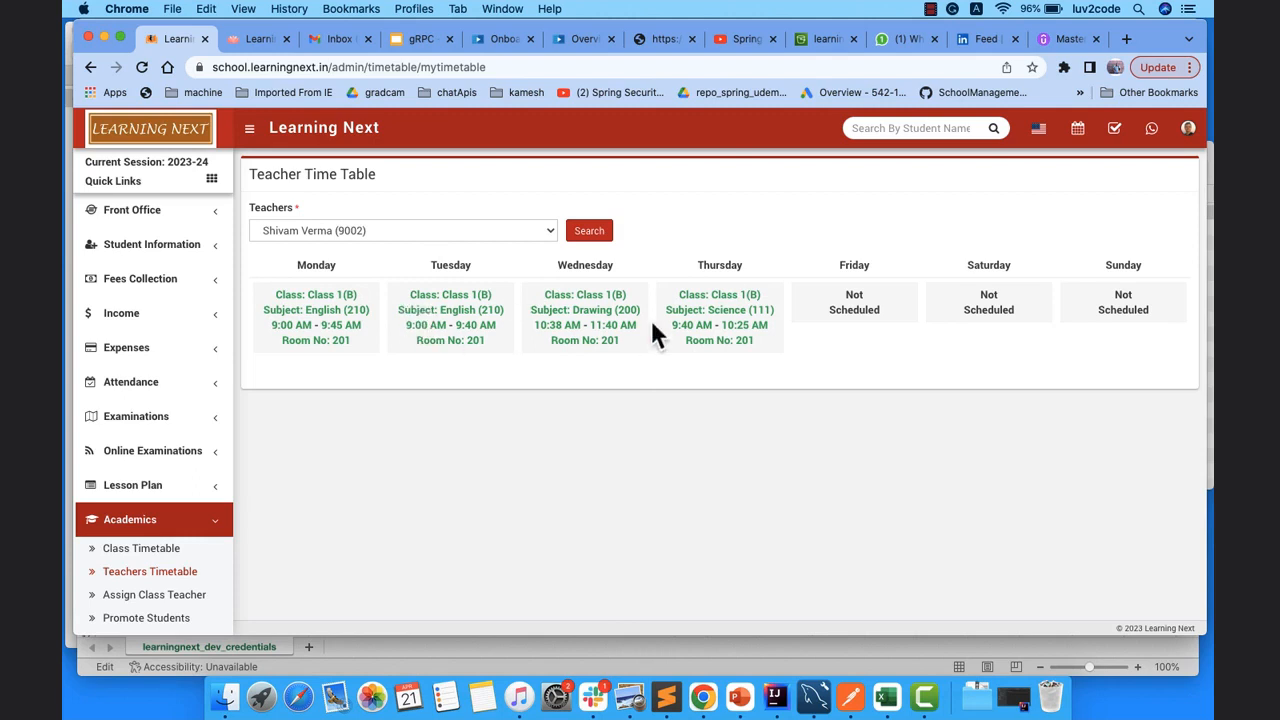
{"action": "double_click", "coordinate": [323, 310]}
{"action": "double_click", "coordinate": [591, 310]}
{"action": "double_click", "coordinate": [727, 310]}
Look up the weekly timetable of the fifth listed teacher.
{"action": "left_click", "coordinate": [476, 224]}
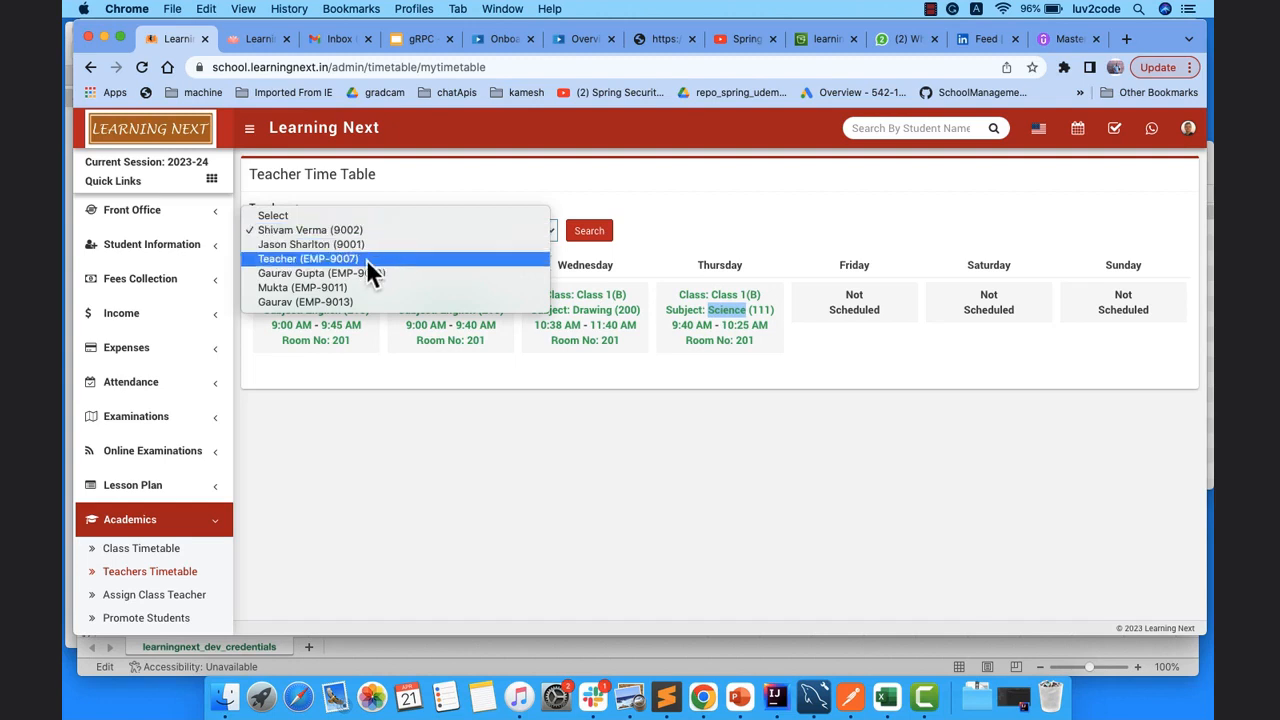
{"action": "left_click", "coordinate": [365, 287]}
{"action": "left_click", "coordinate": [590, 231]}
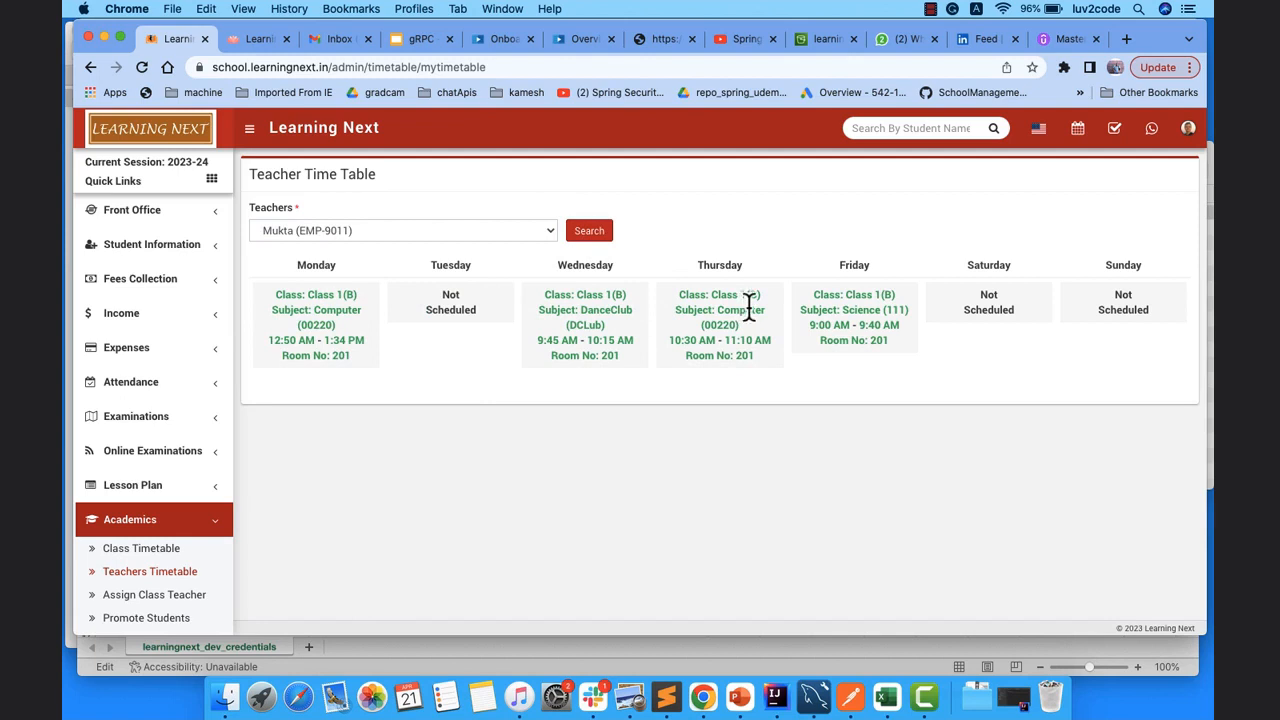
Look up the weekly timetable of the fourth listed teacher.
{"action": "left_click", "coordinate": [389, 234]}
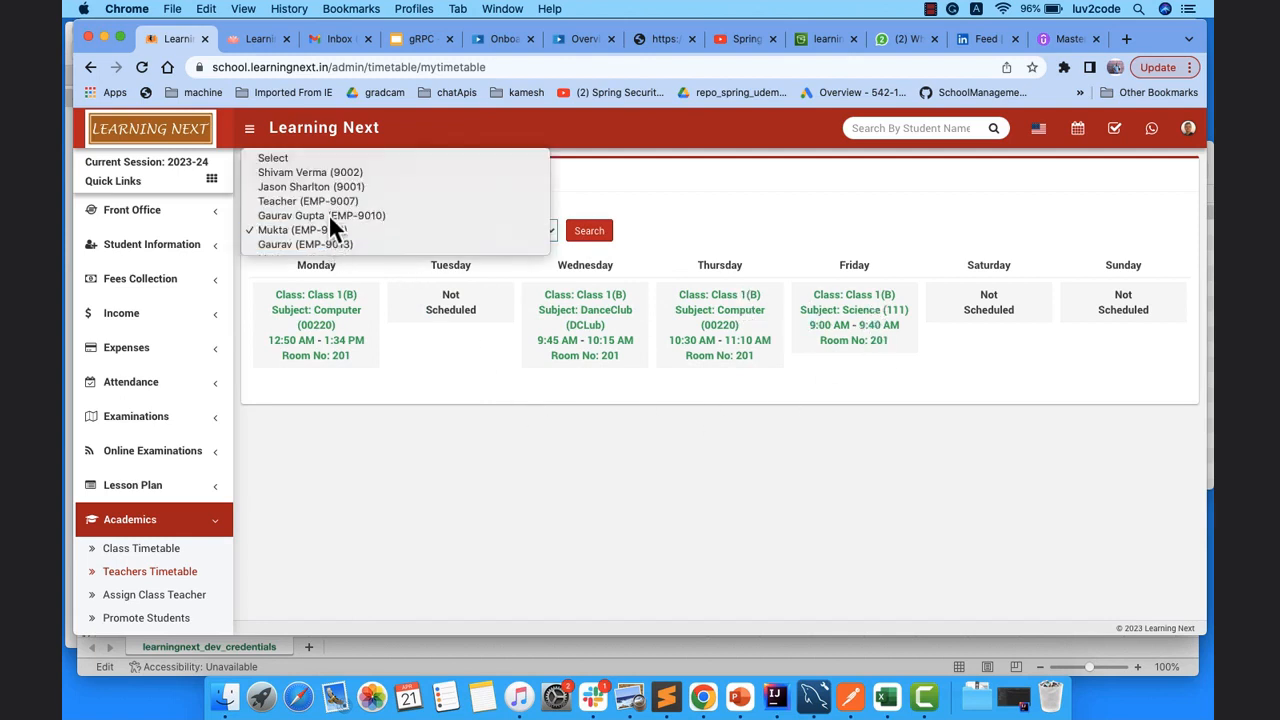
{"action": "left_click", "coordinate": [330, 216]}
{"action": "left_click", "coordinate": [594, 234]}
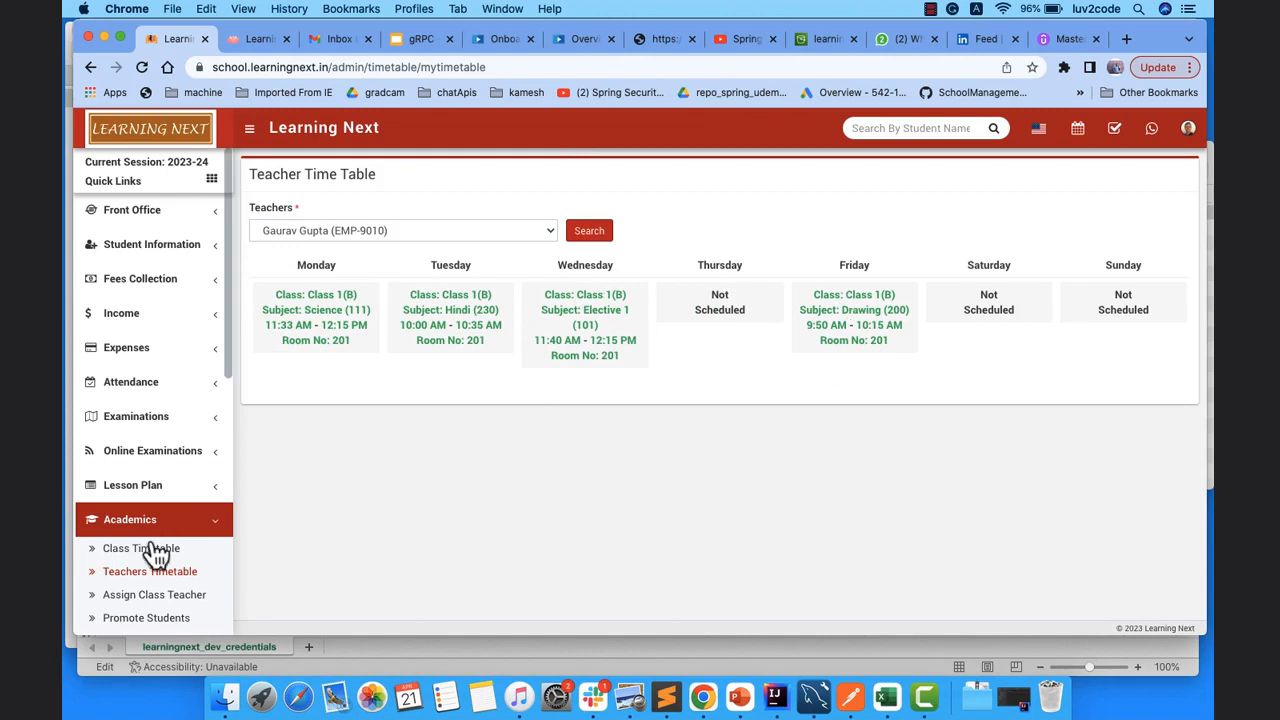
Open student promotion and try to search with Class 1, section A as the current class.
{"action": "scroll", "coordinate": [150, 585], "scroll_direction": "down", "scroll_amount": 3}
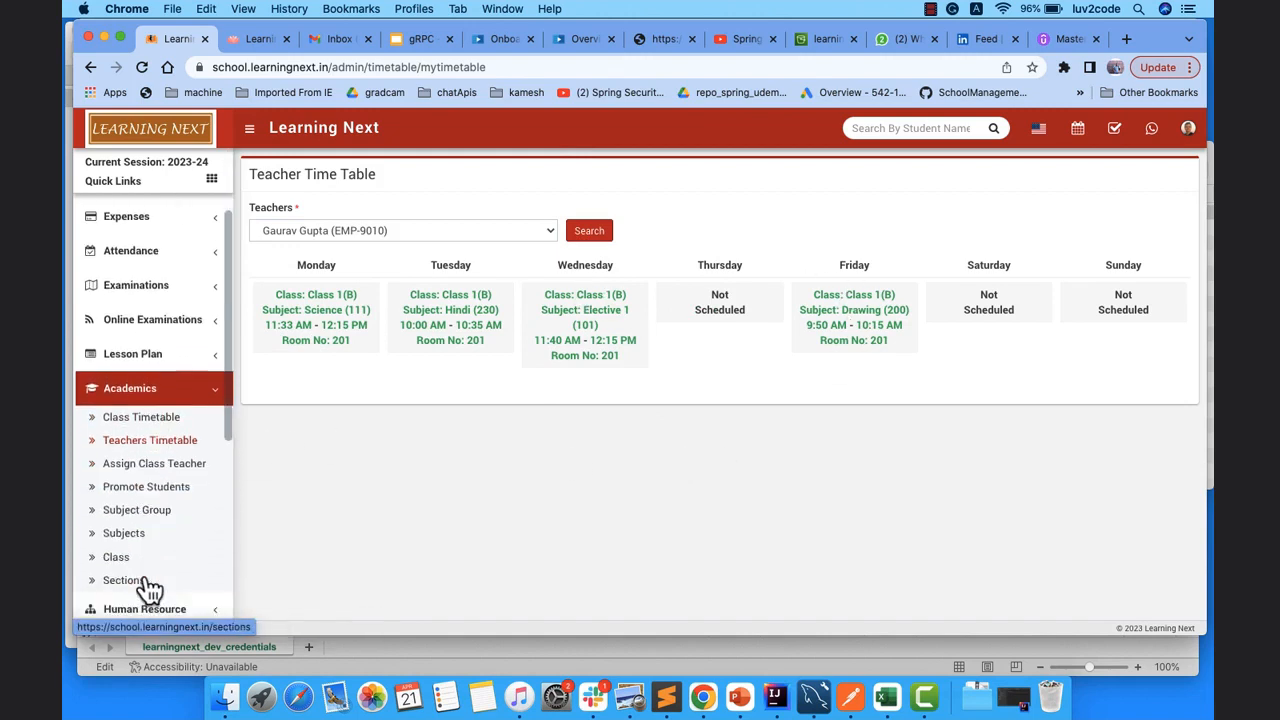
{"action": "left_click", "coordinate": [152, 497]}
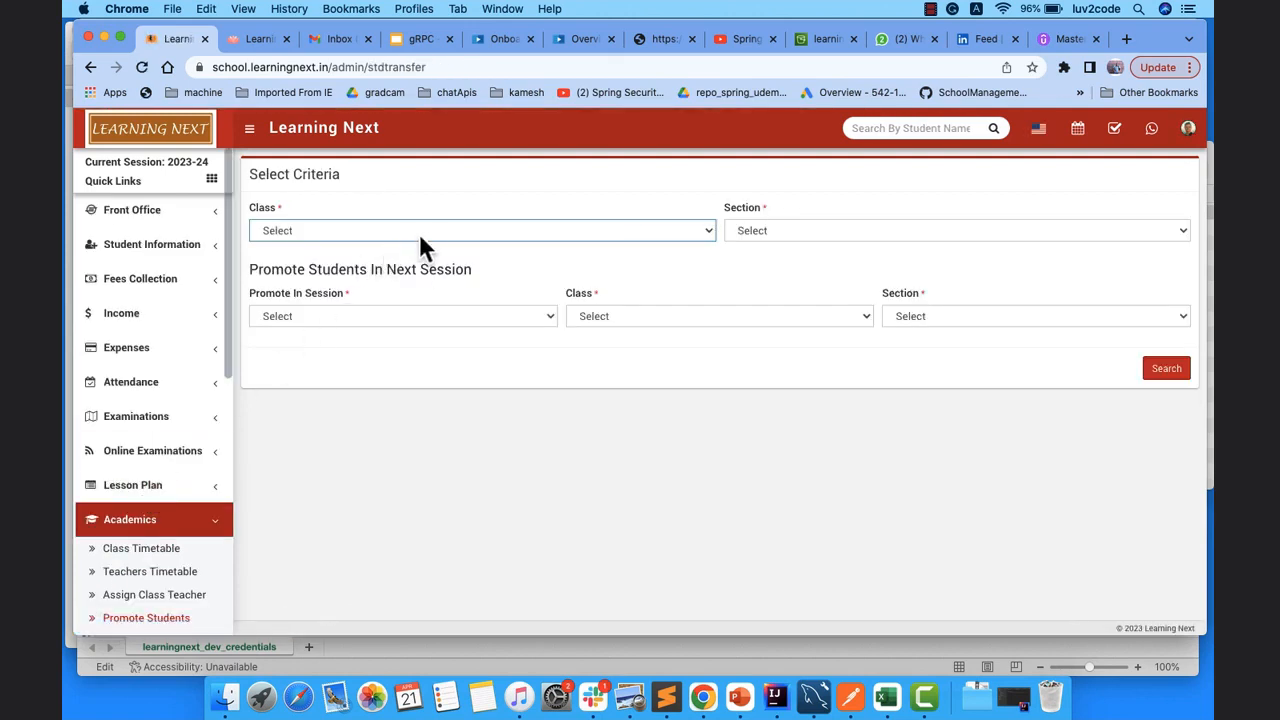
{"action": "left_click", "coordinate": [671, 231]}
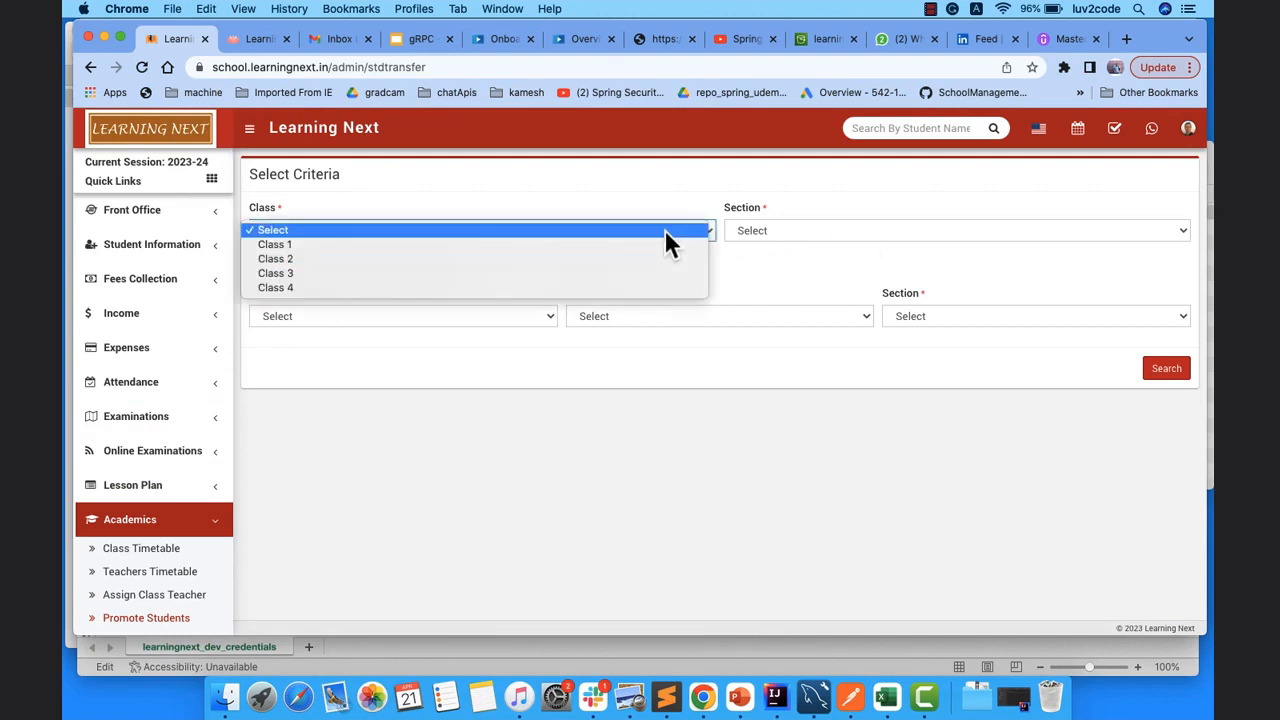
{"action": "left_click", "coordinate": [503, 244]}
{"action": "left_click", "coordinate": [800, 230]}
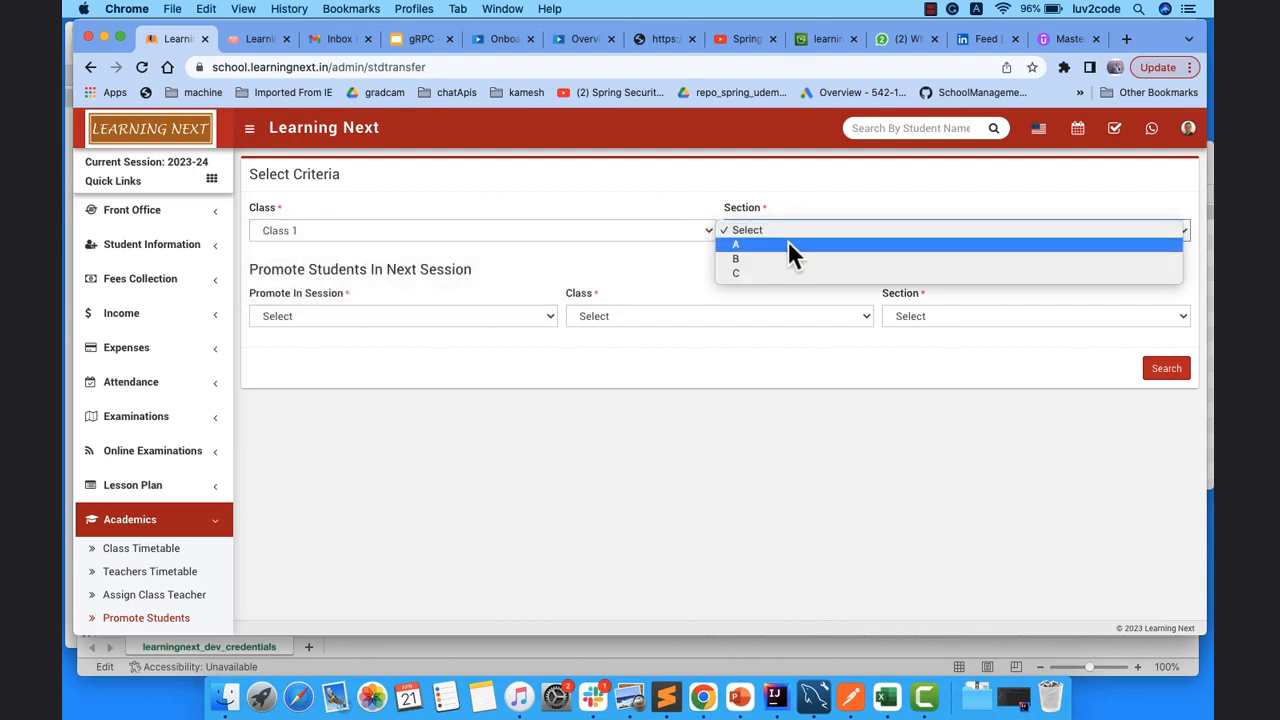
{"action": "left_click", "coordinate": [794, 248]}
{"action": "left_click", "coordinate": [1170, 376]}
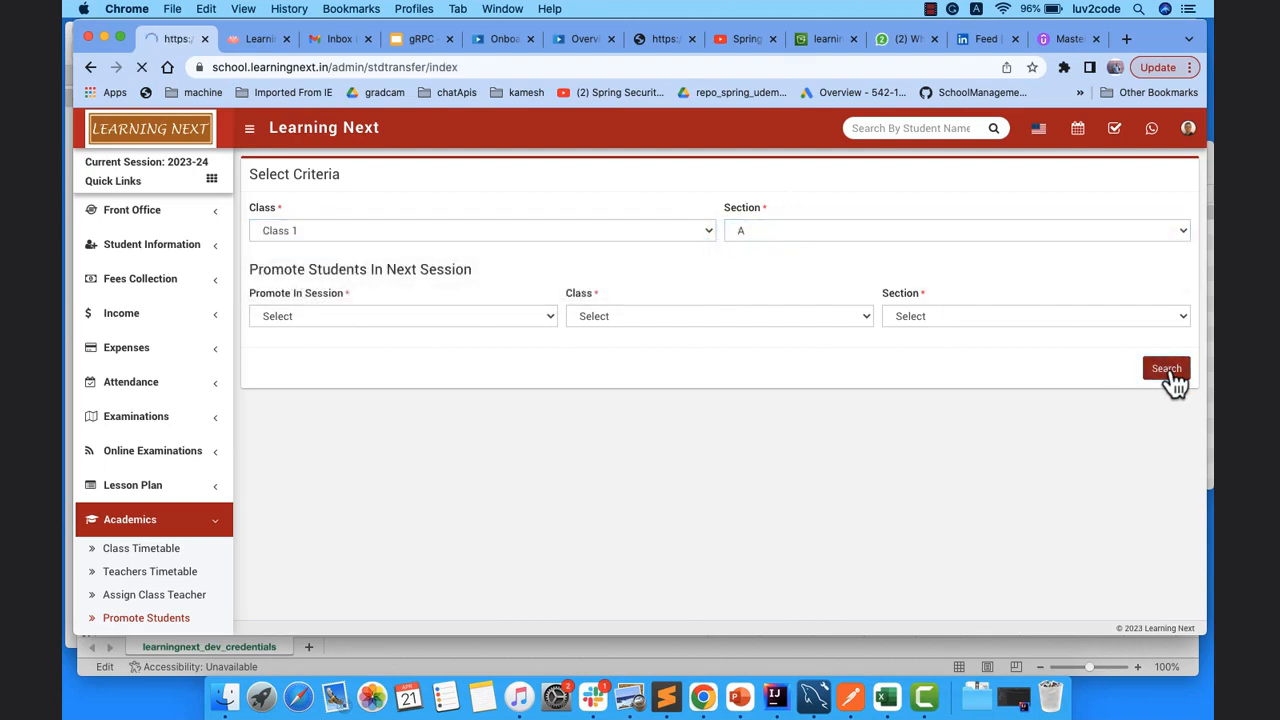
Set the promotion target to session 2024-25, Class 2, section A and list the eligible students.
{"action": "left_click", "coordinate": [477, 318]}
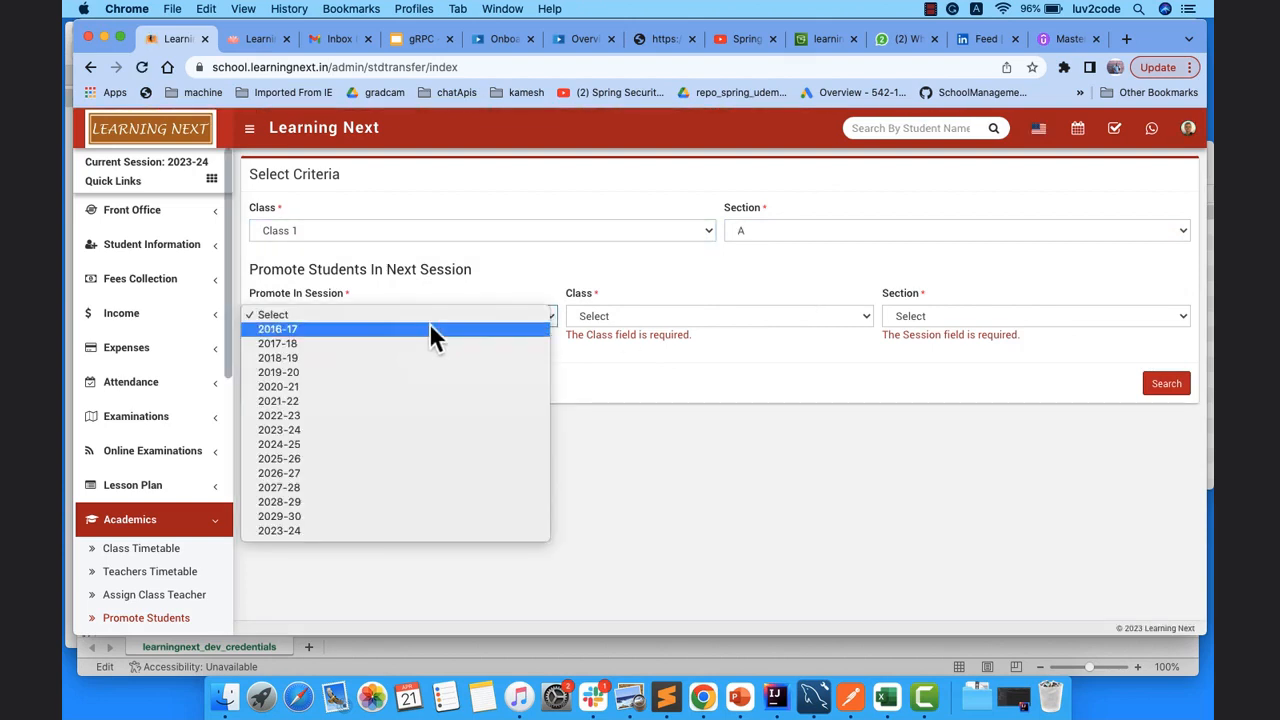
{"action": "left_click", "coordinate": [377, 446]}
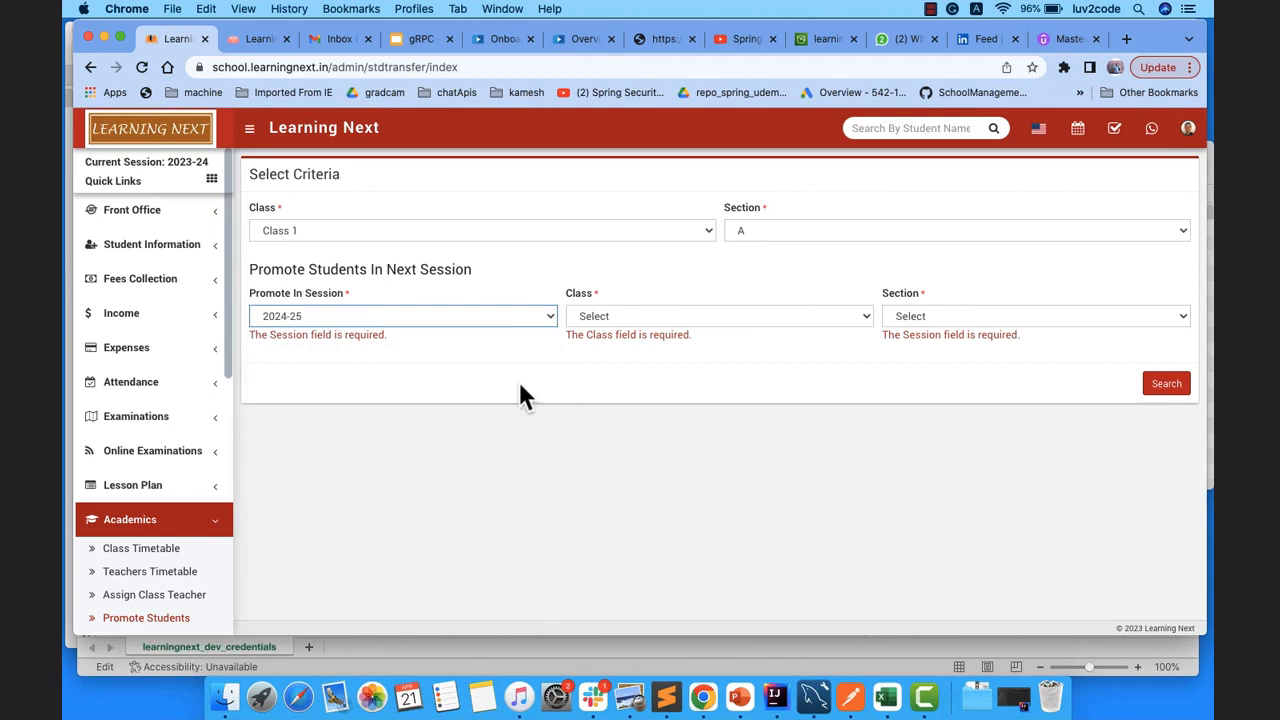
{"action": "left_click", "coordinate": [605, 318]}
{"action": "left_click", "coordinate": [608, 332]}
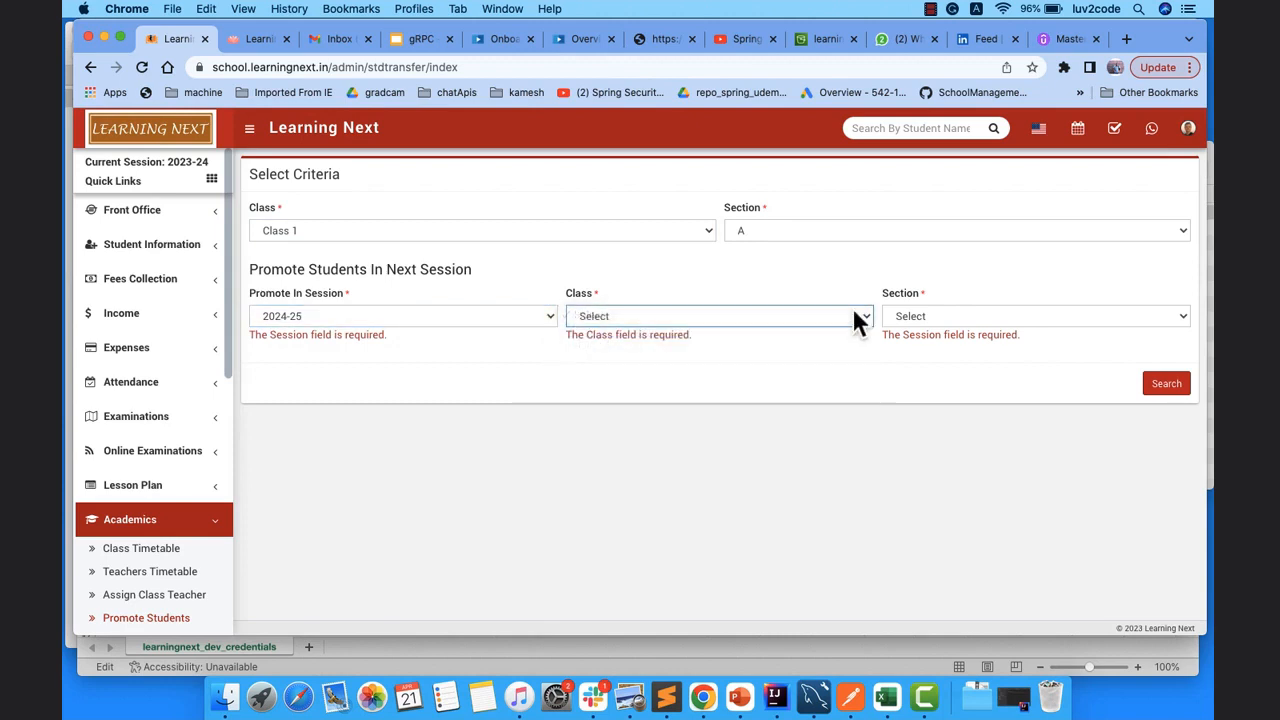
{"action": "left_click", "coordinate": [730, 318]}
{"action": "left_click", "coordinate": [668, 329]}
{"action": "left_click", "coordinate": [934, 316]}
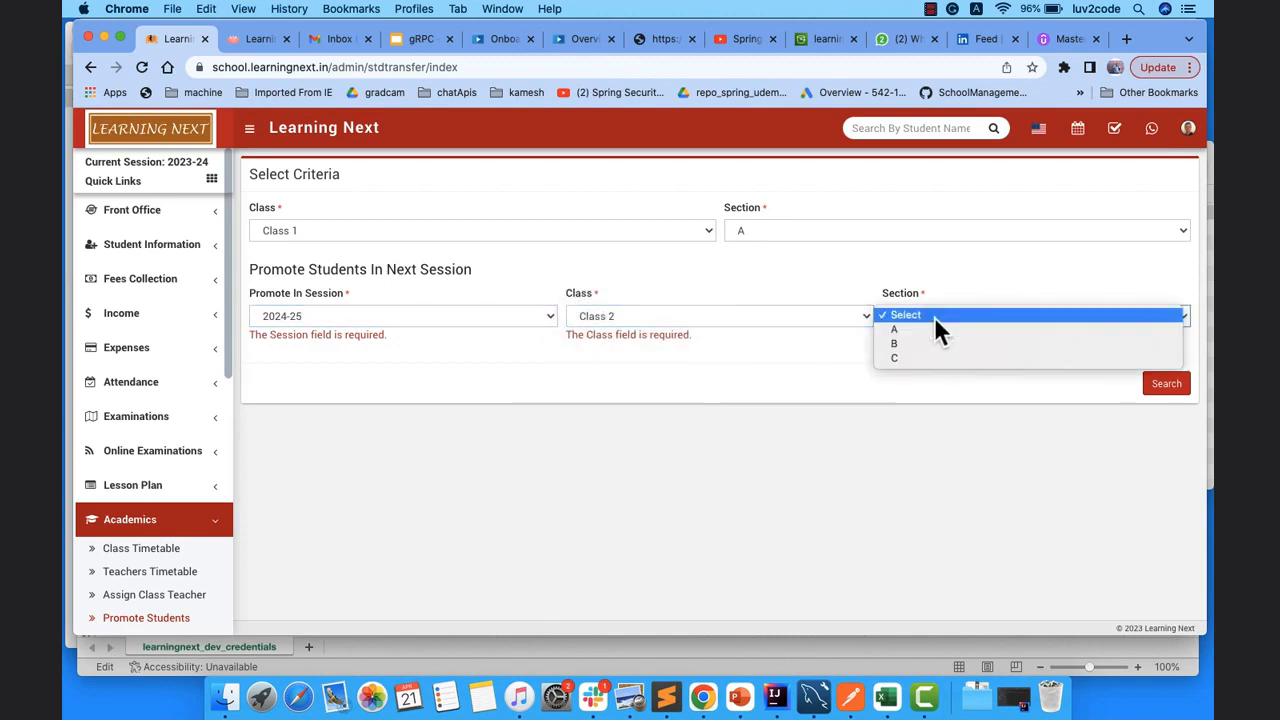
{"action": "left_click", "coordinate": [933, 329]}
{"action": "left_click", "coordinate": [1166, 385]}
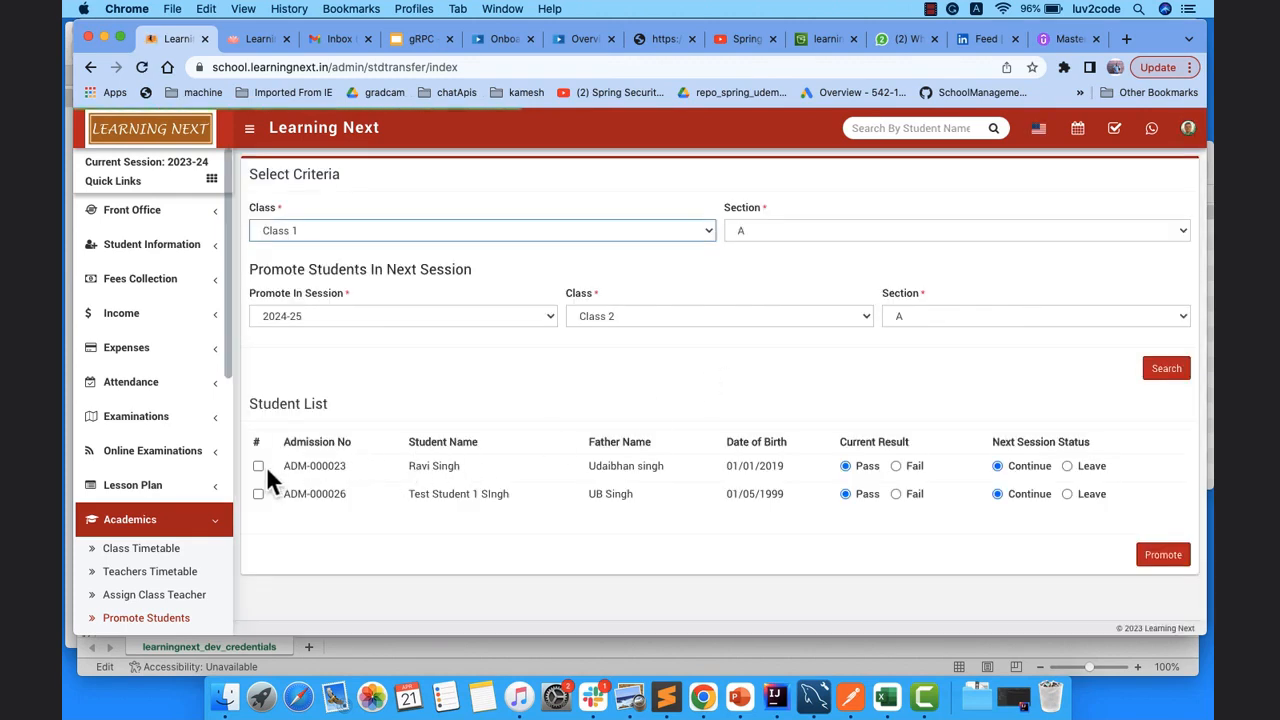
Mark both students in the student list for promotion.
{"action": "left_click", "coordinate": [258, 466]}
{"action": "left_click", "coordinate": [258, 494]}
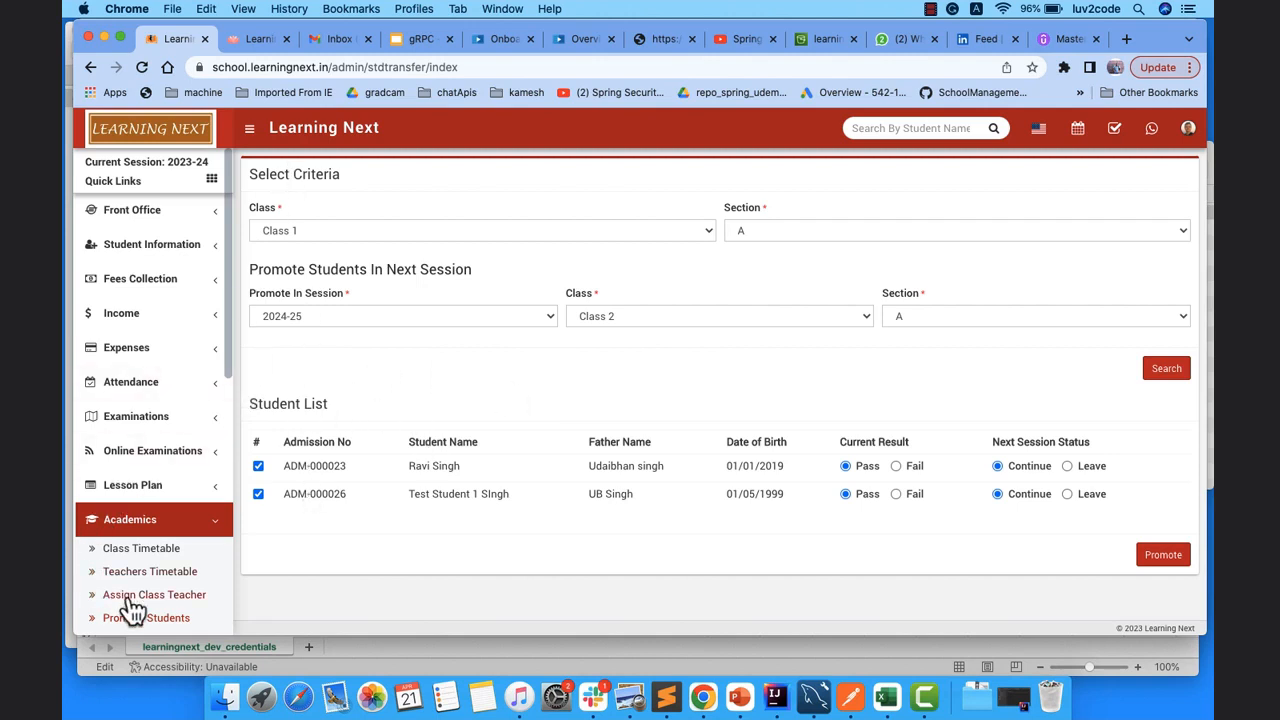
{"action": "scroll", "coordinate": [133, 610], "scroll_direction": "down", "scroll_amount": 5}
{"action": "scroll", "coordinate": [133, 610], "scroll_direction": "up", "scroll_amount": 2}
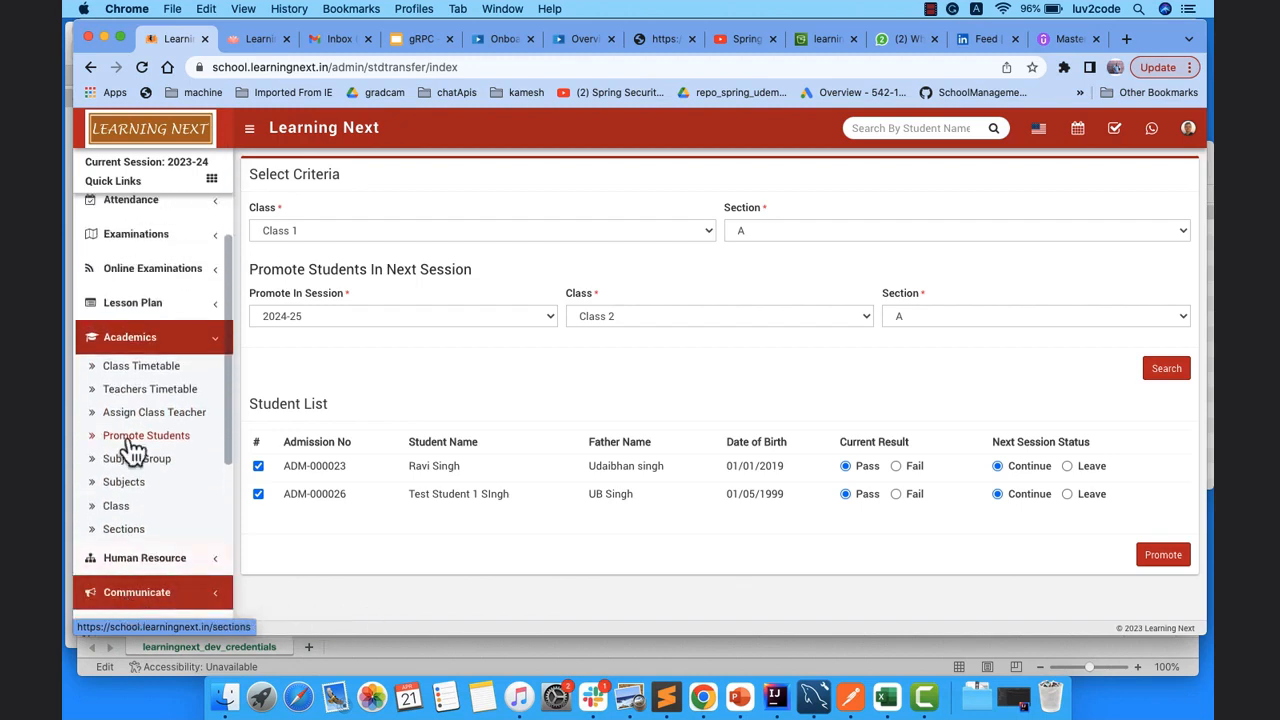